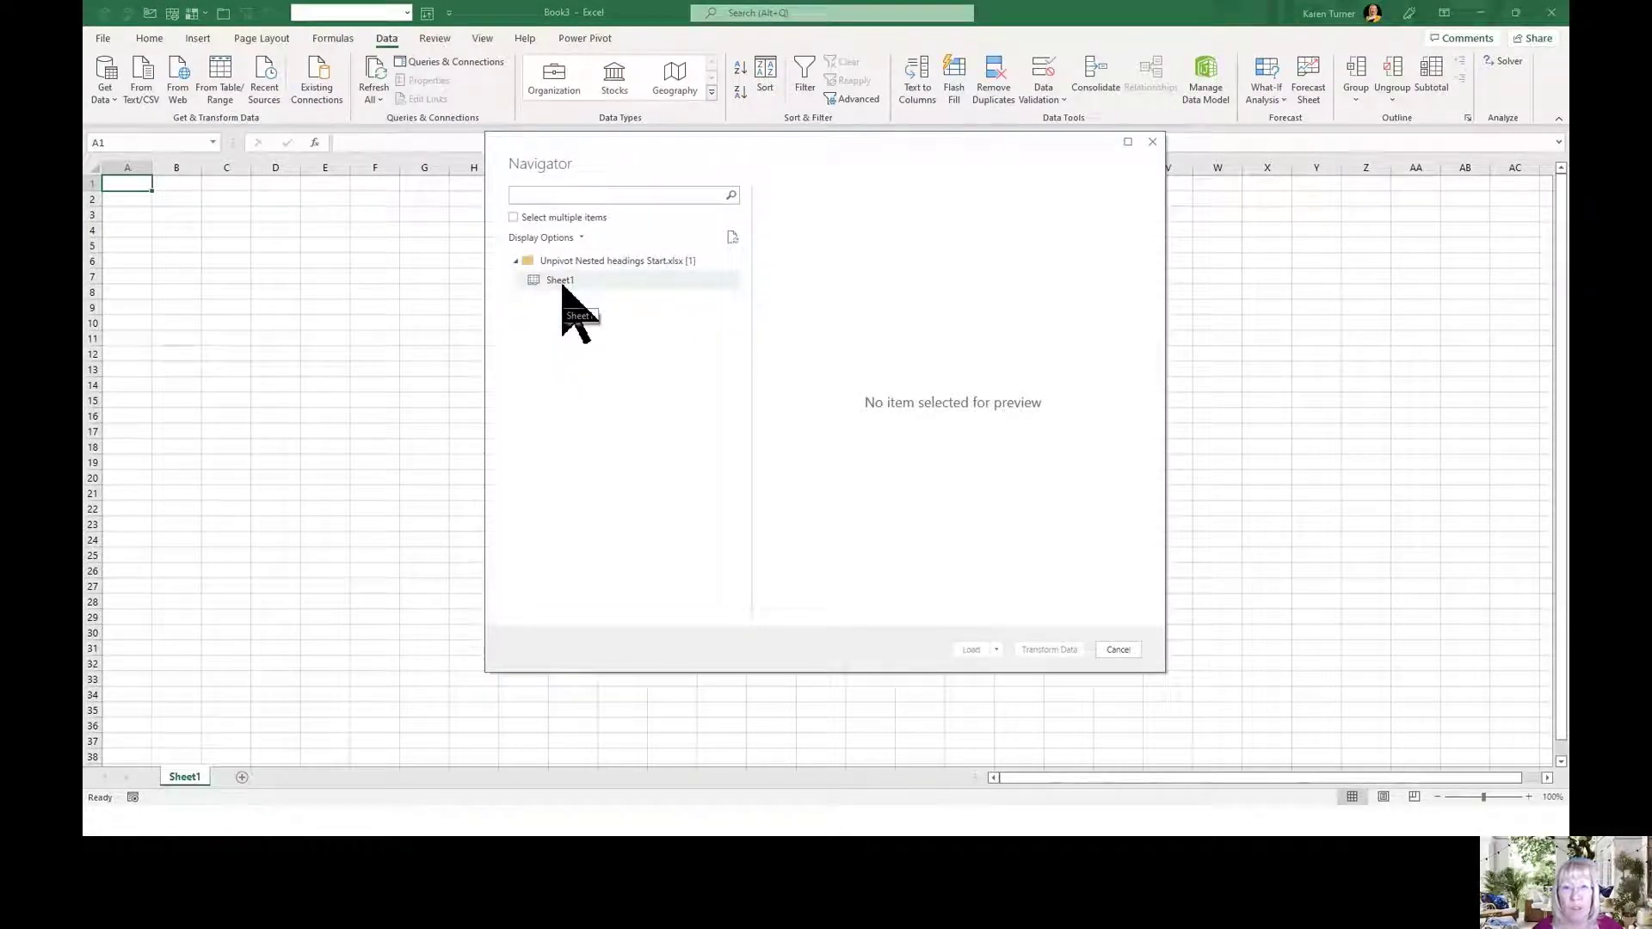
Open Sheet1 of the Unpivot Nested headings Start.xlsx workbook for transformation in the Power Query Editor and transpose its table.
click(563, 284)
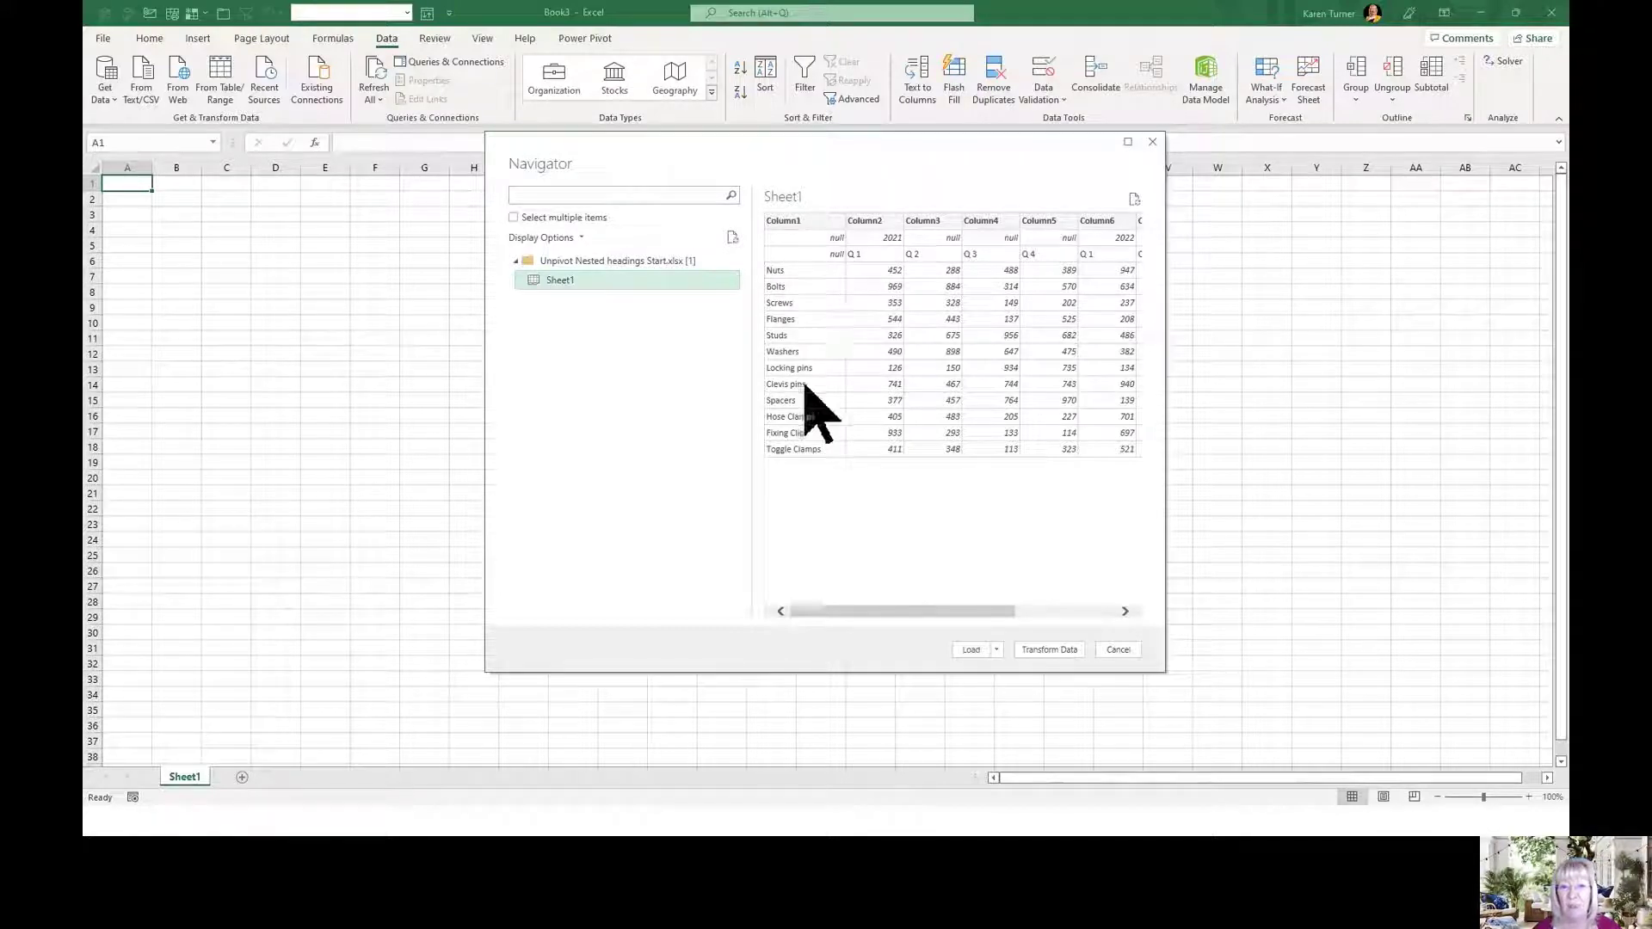
click(1045, 652)
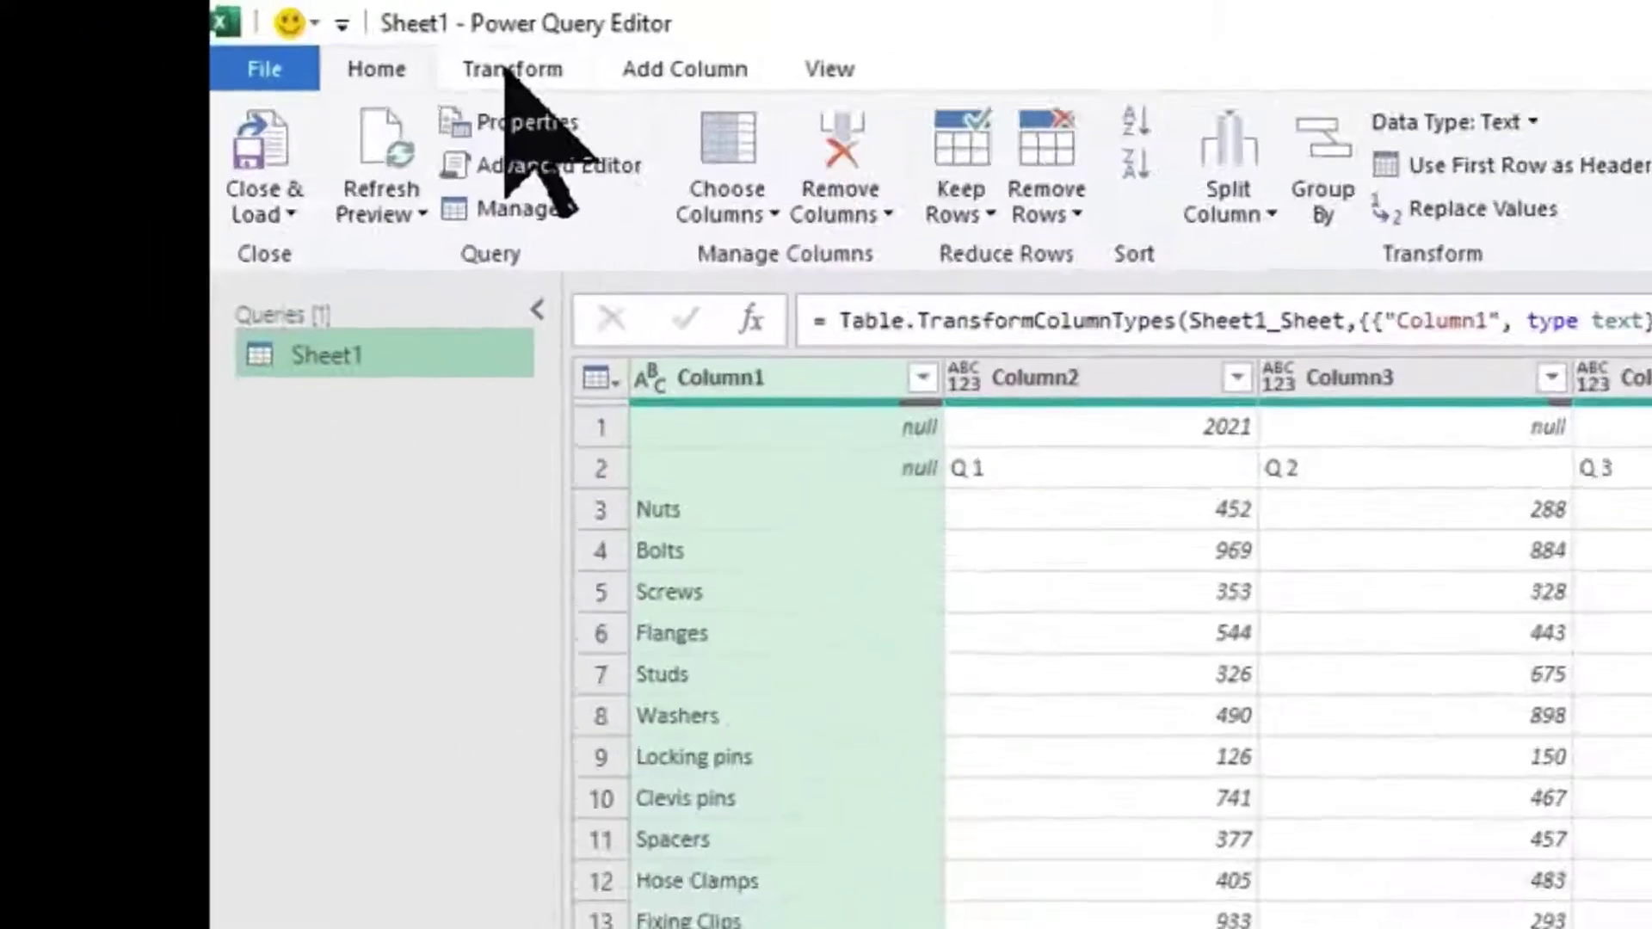
click(217, 30)
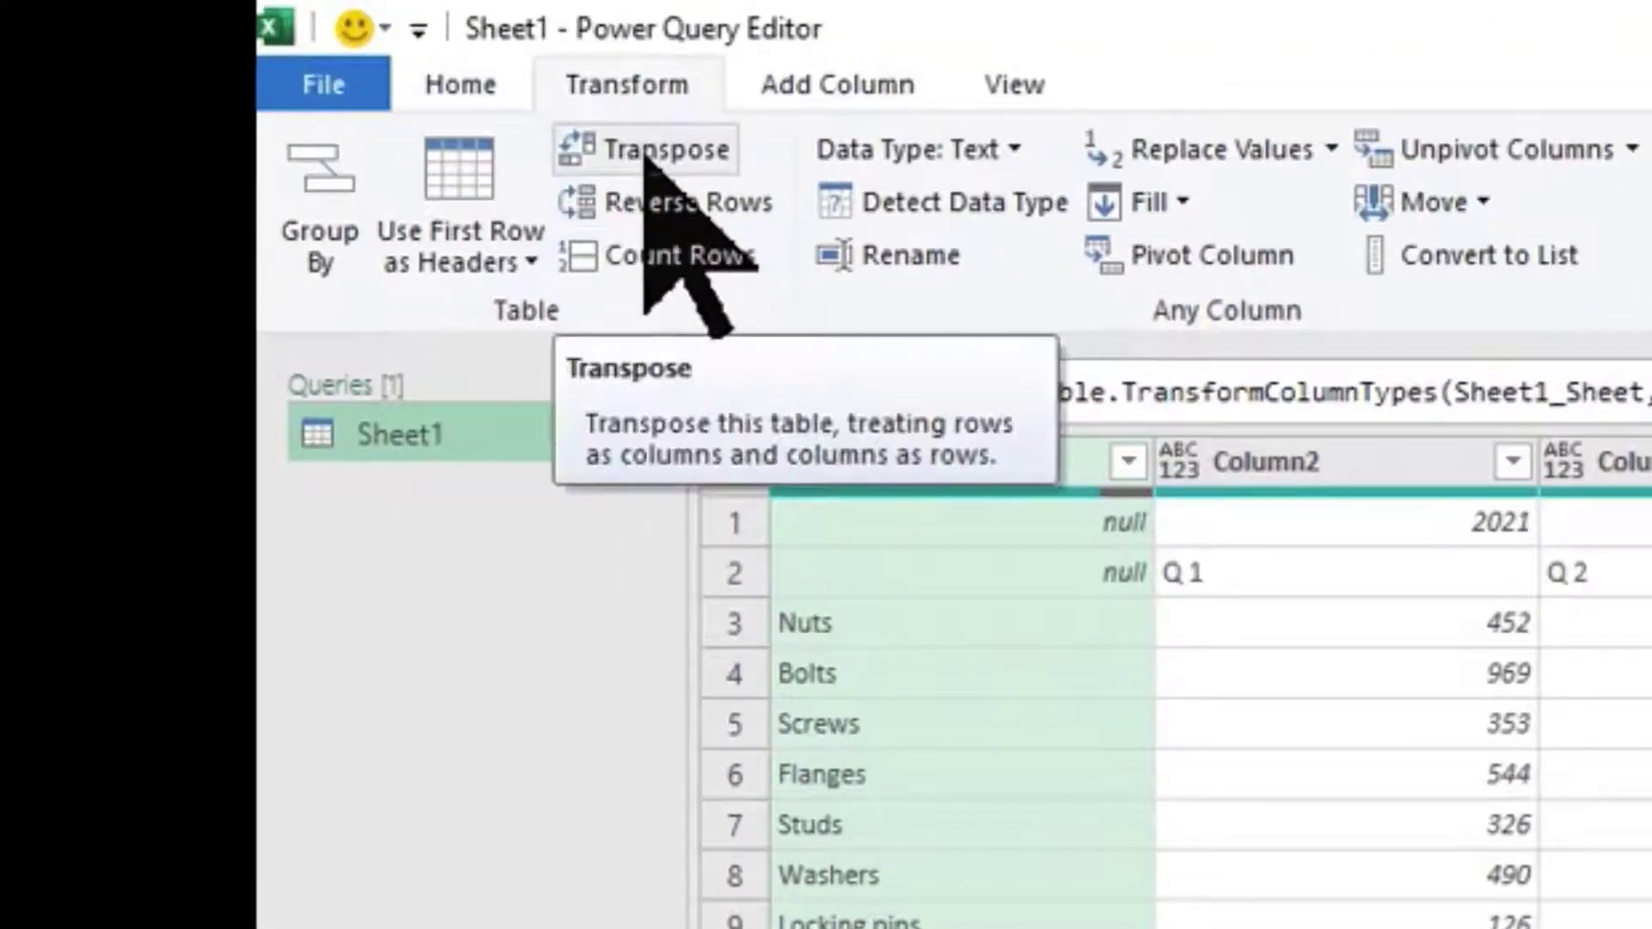
click(654, 164)
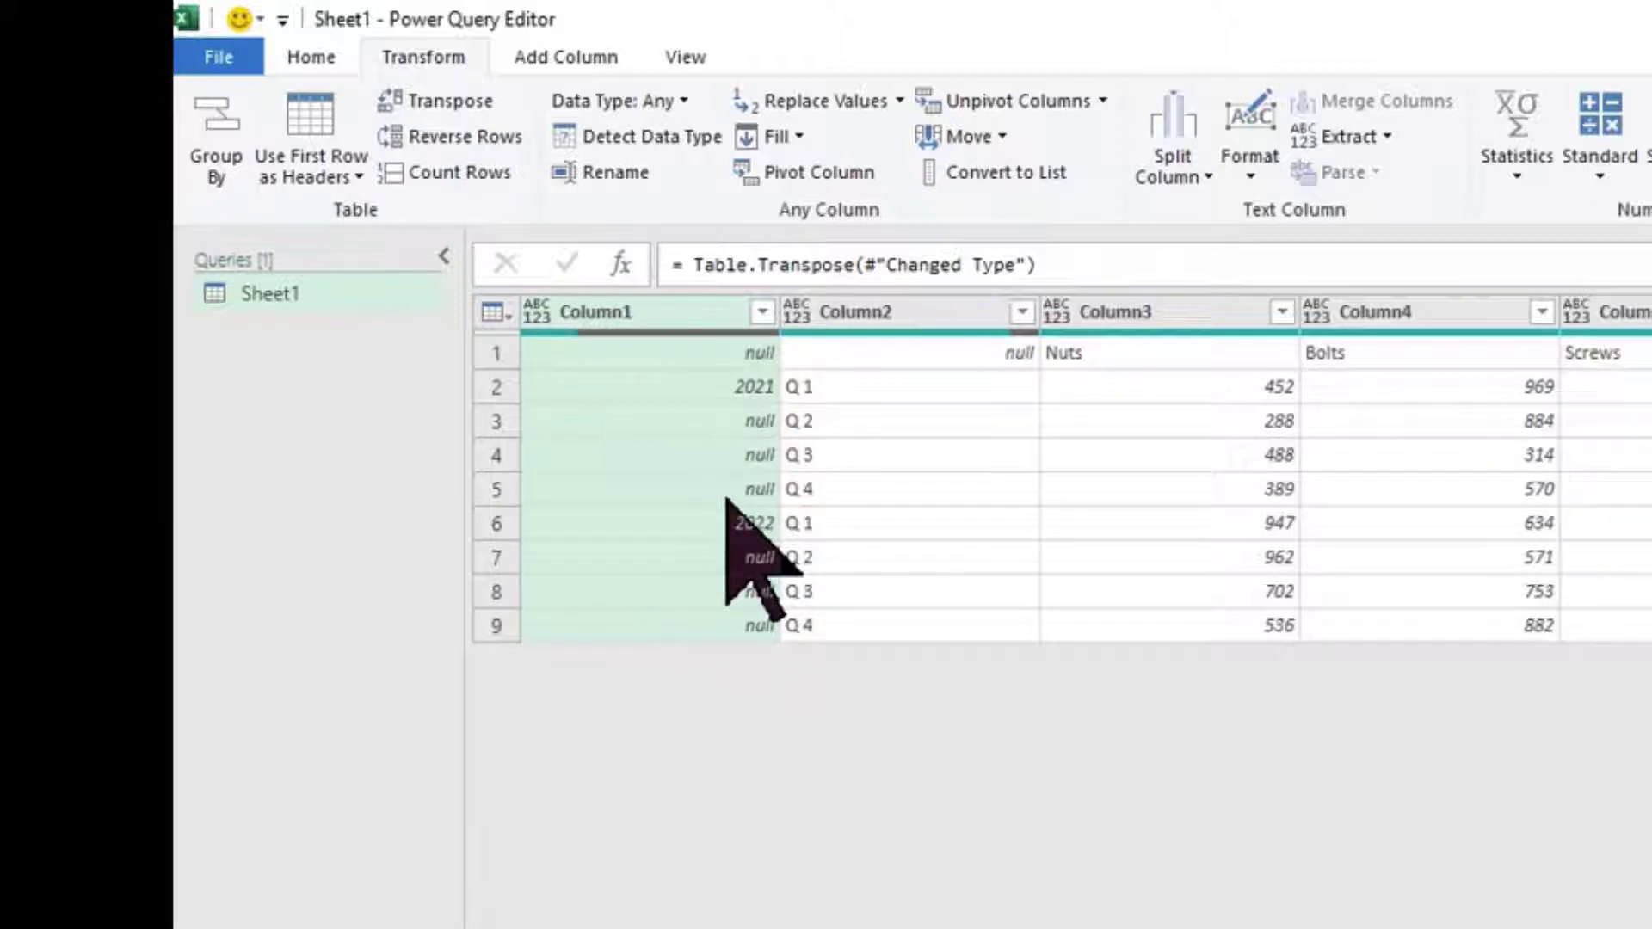
Fill the year values down in Column1 and promote the first row to headers.
click(805, 139)
click(810, 177)
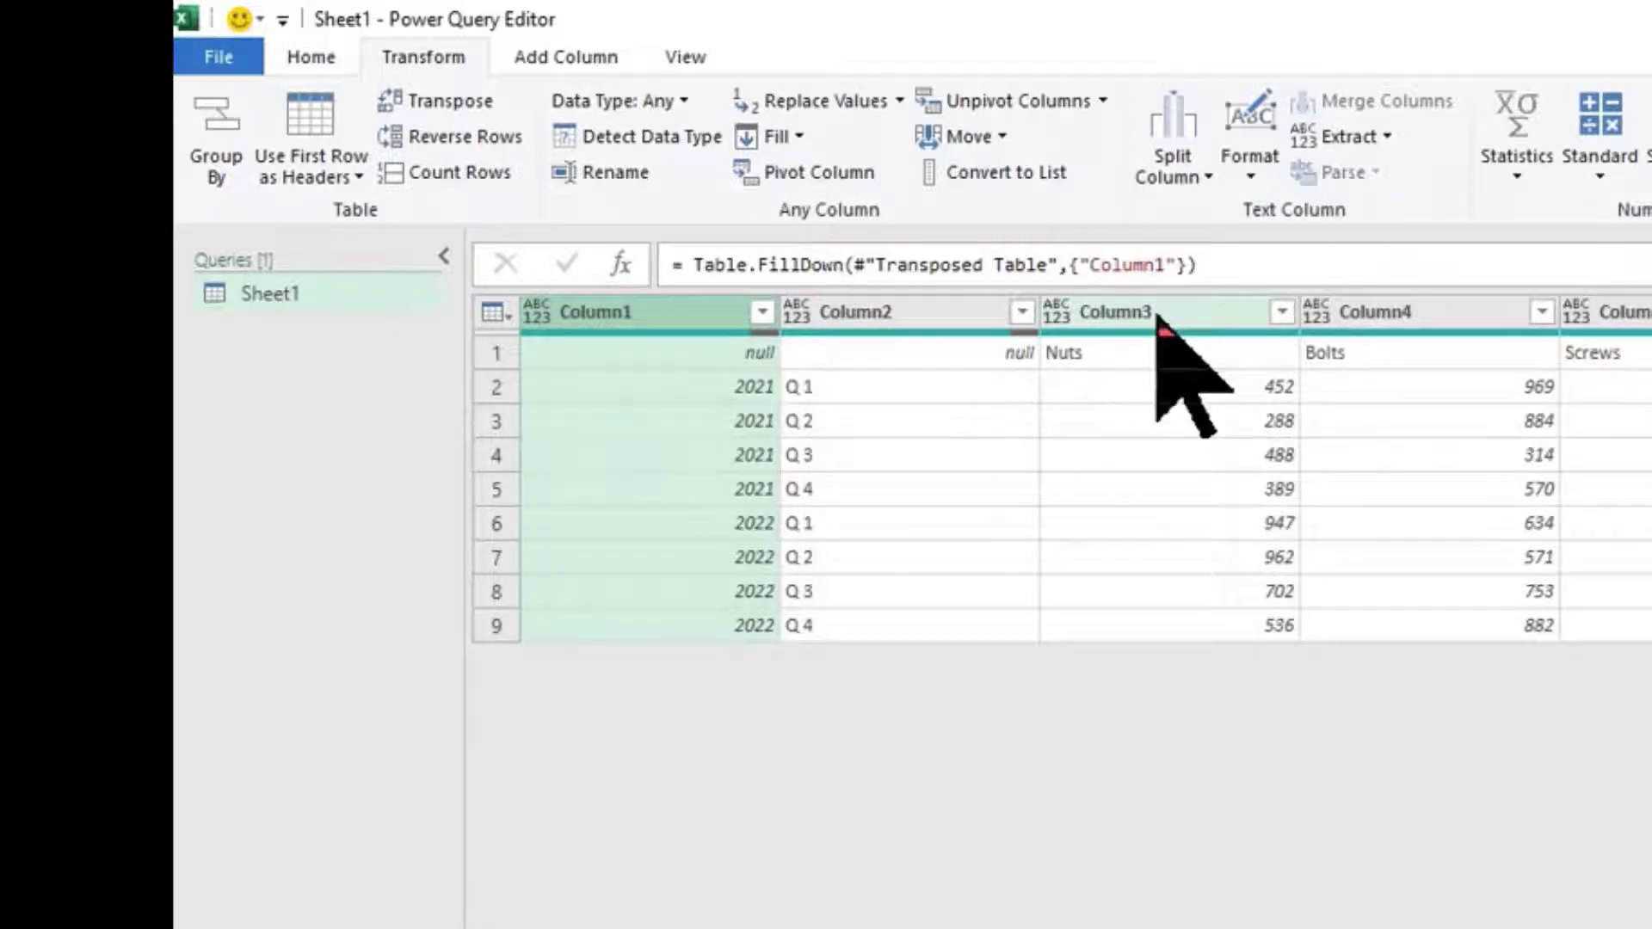
click(312, 123)
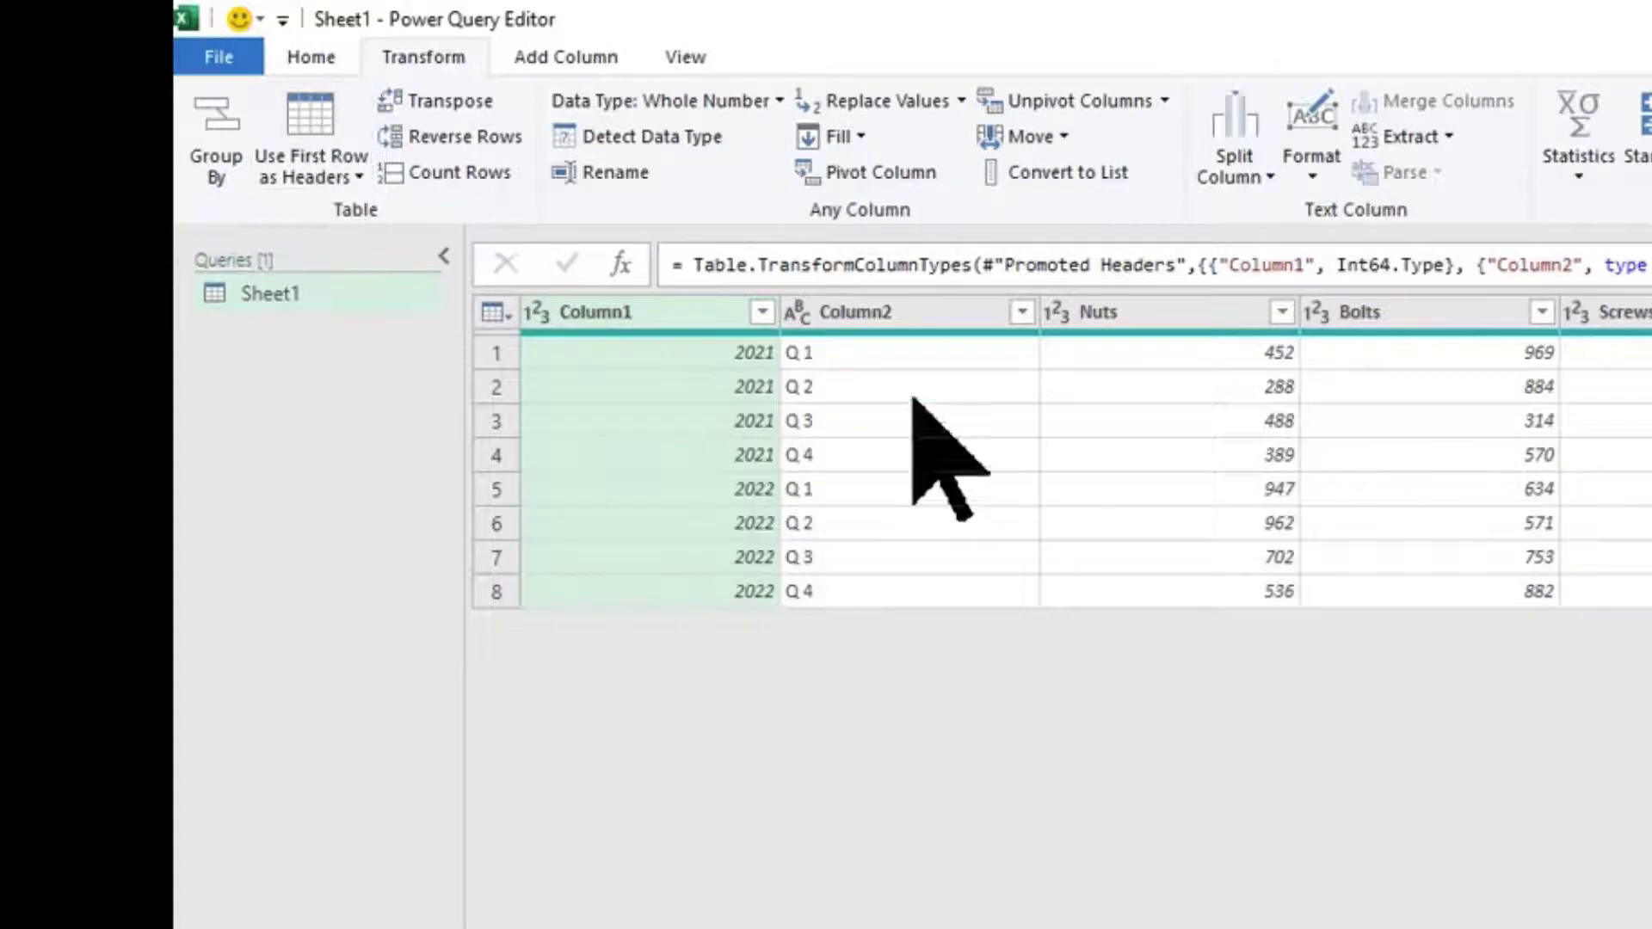
Unpivot all columns other than Column1 and Column2.
click(899, 314)
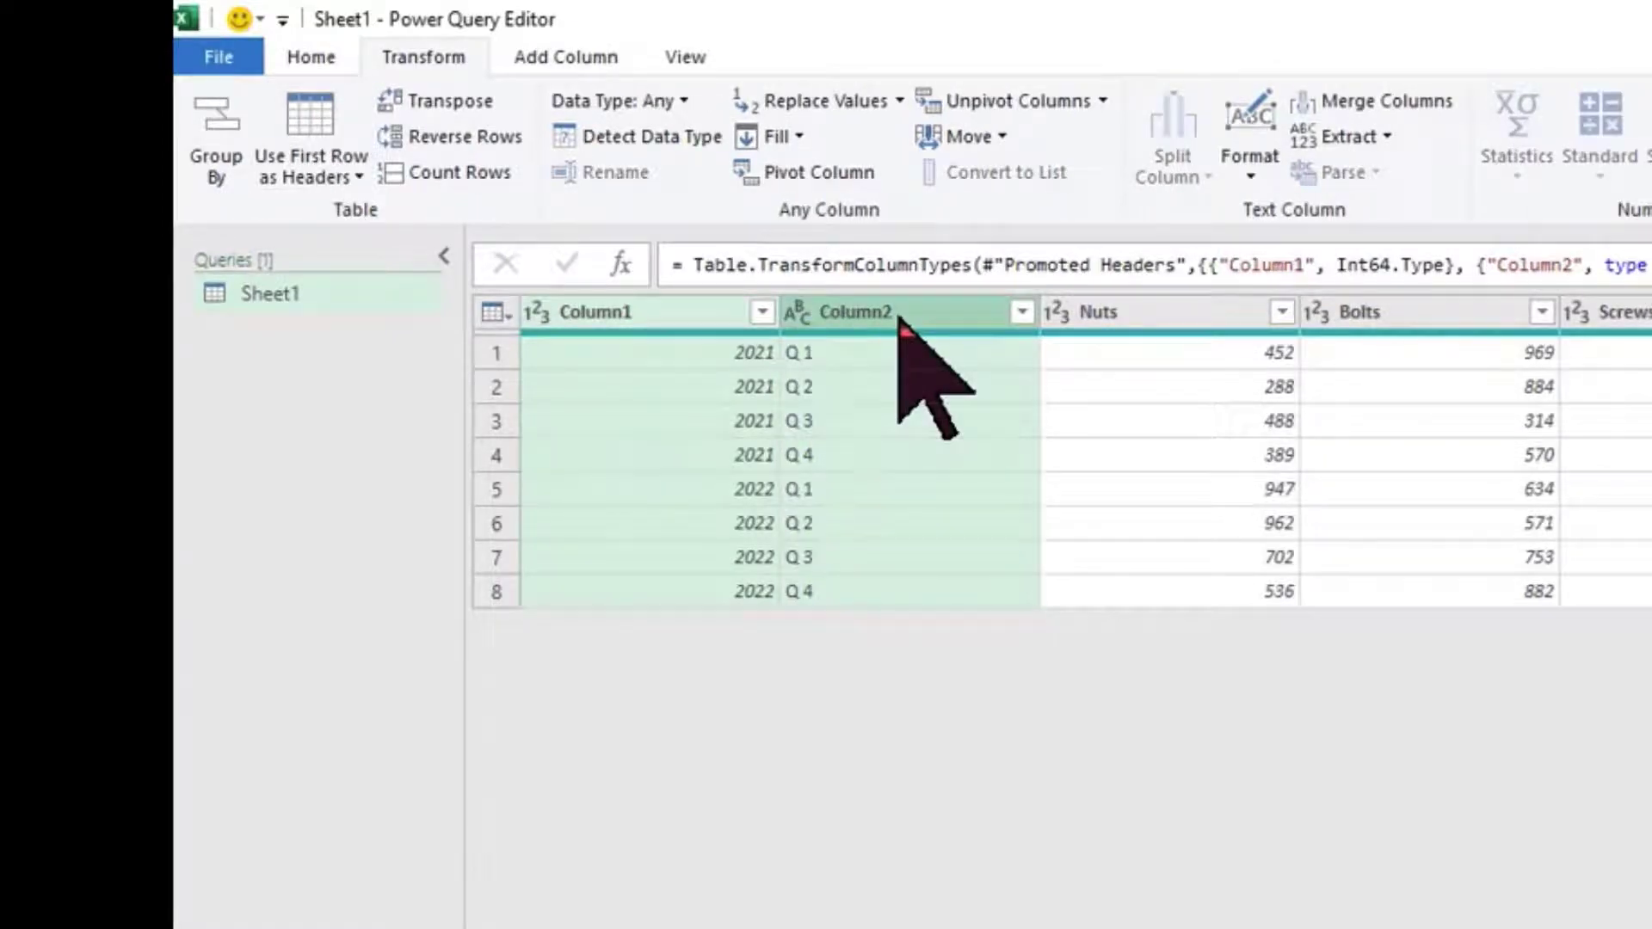
click(1105, 102)
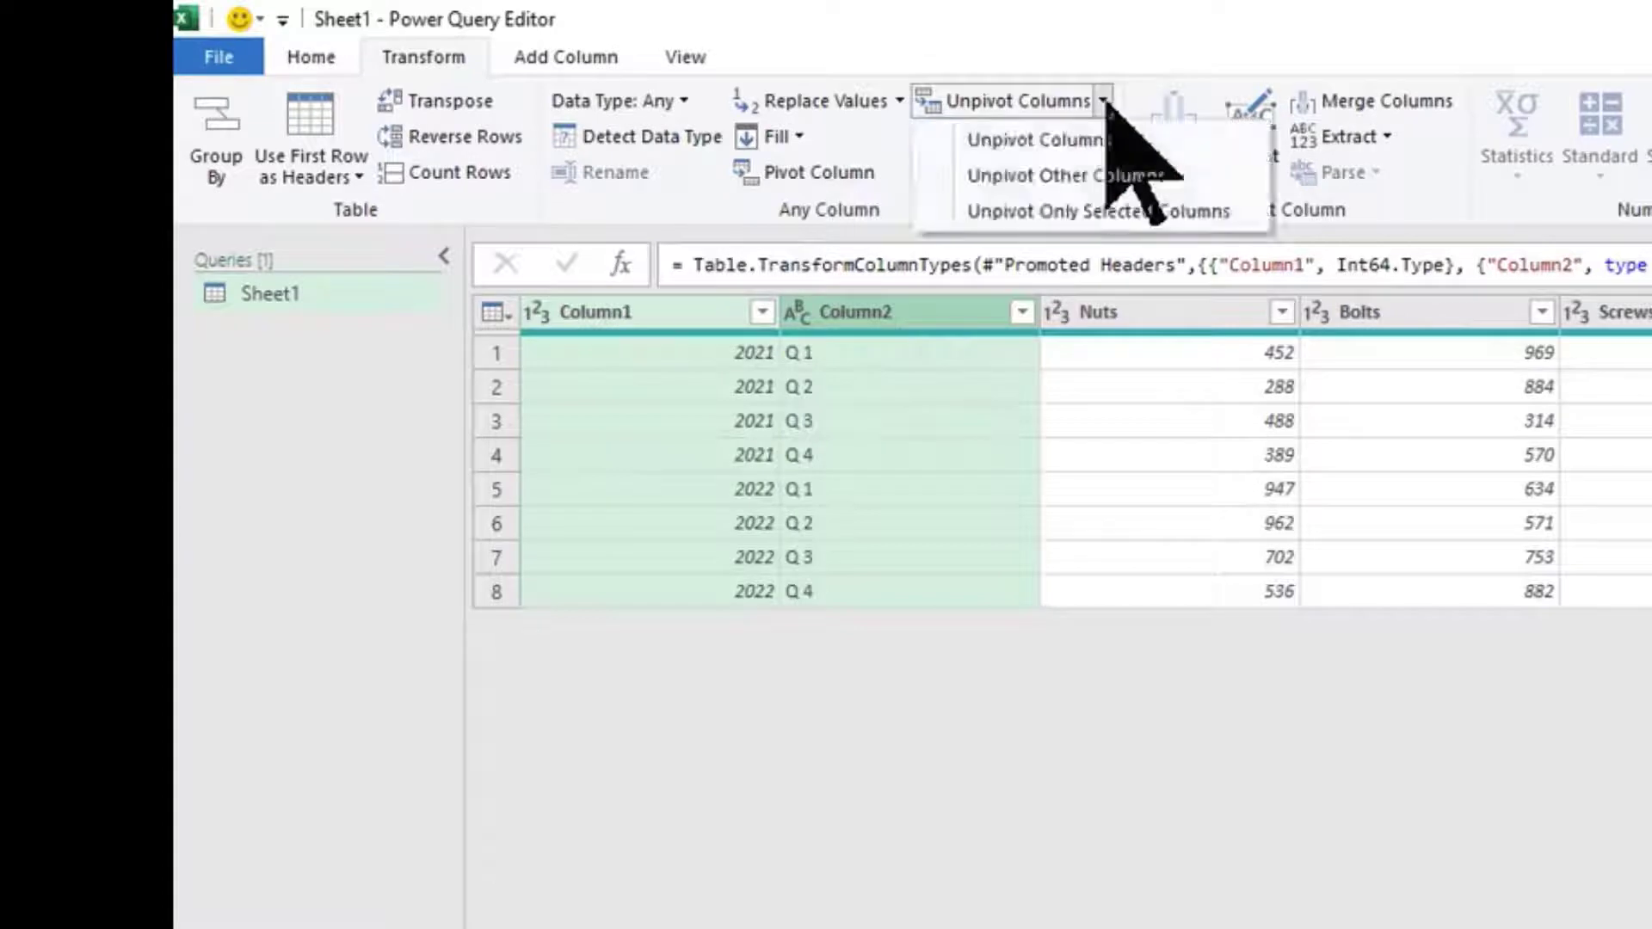
click(1122, 172)
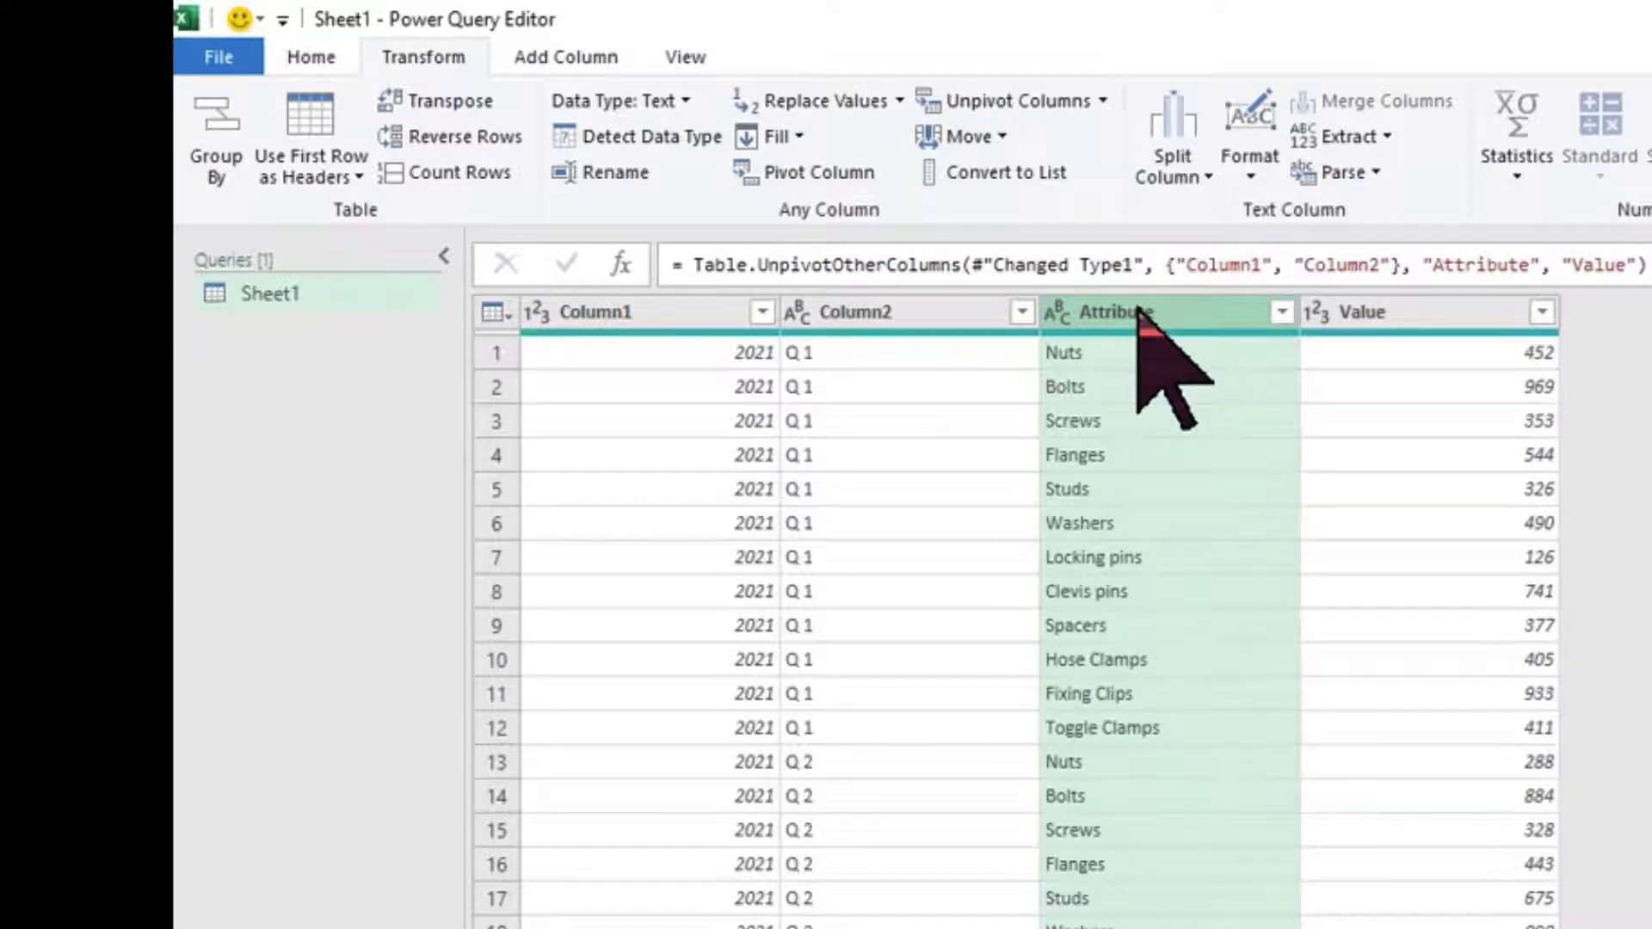
Move the Attribute column to the first position in the table and rename it Products.
drag(1138, 308, 605, 318)
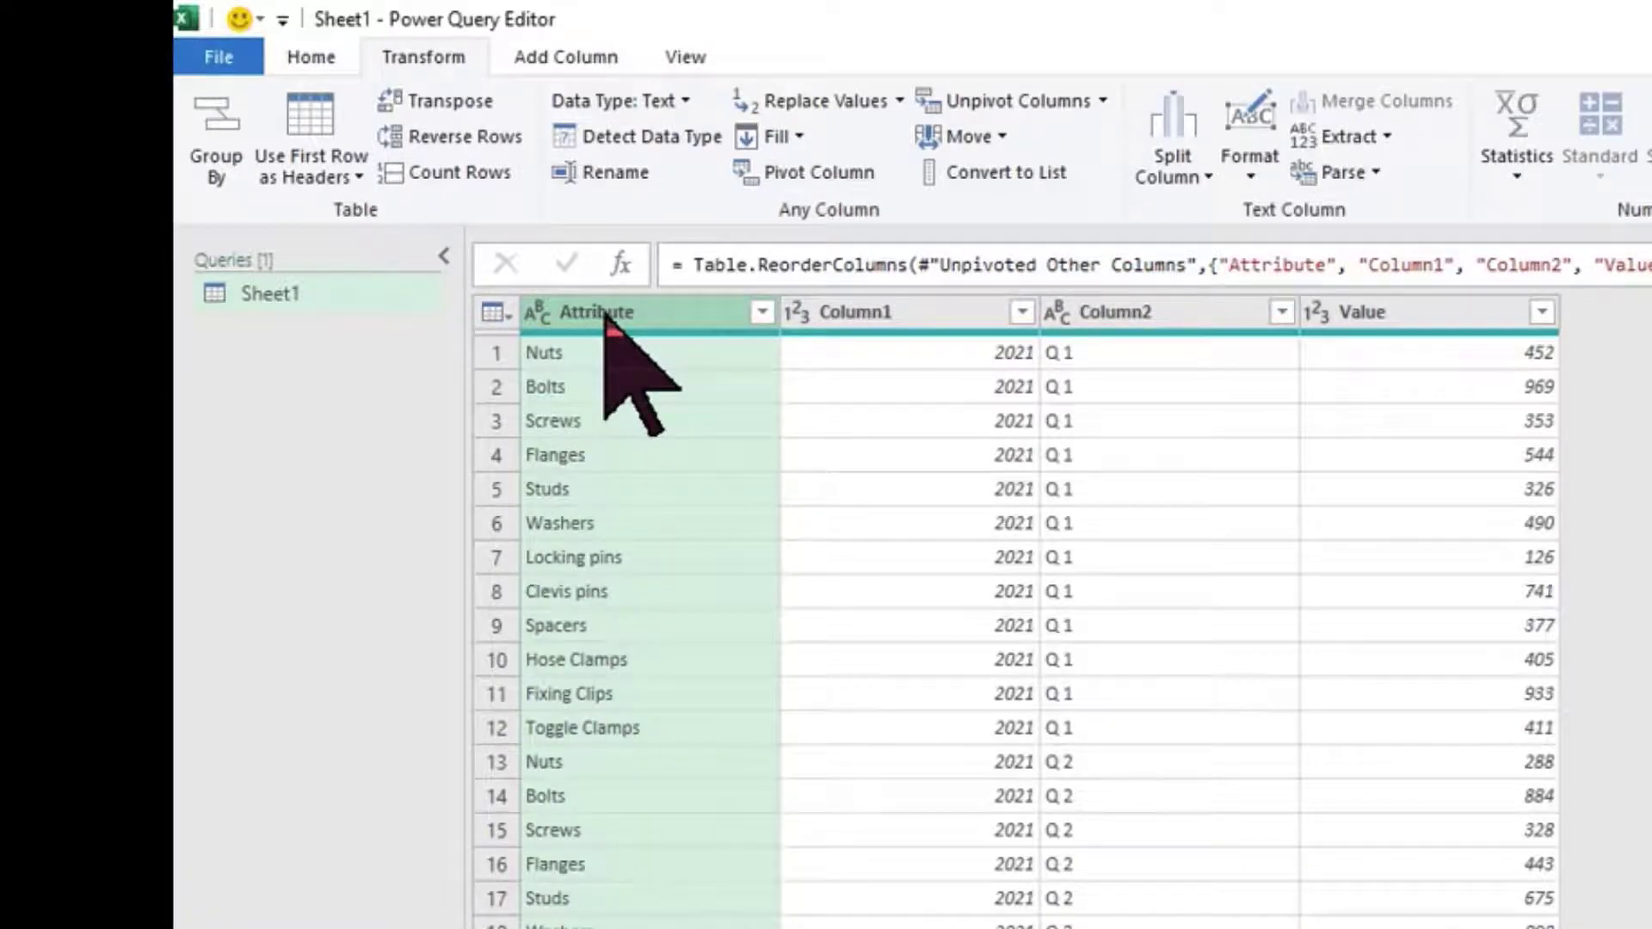
double_click(605, 315)
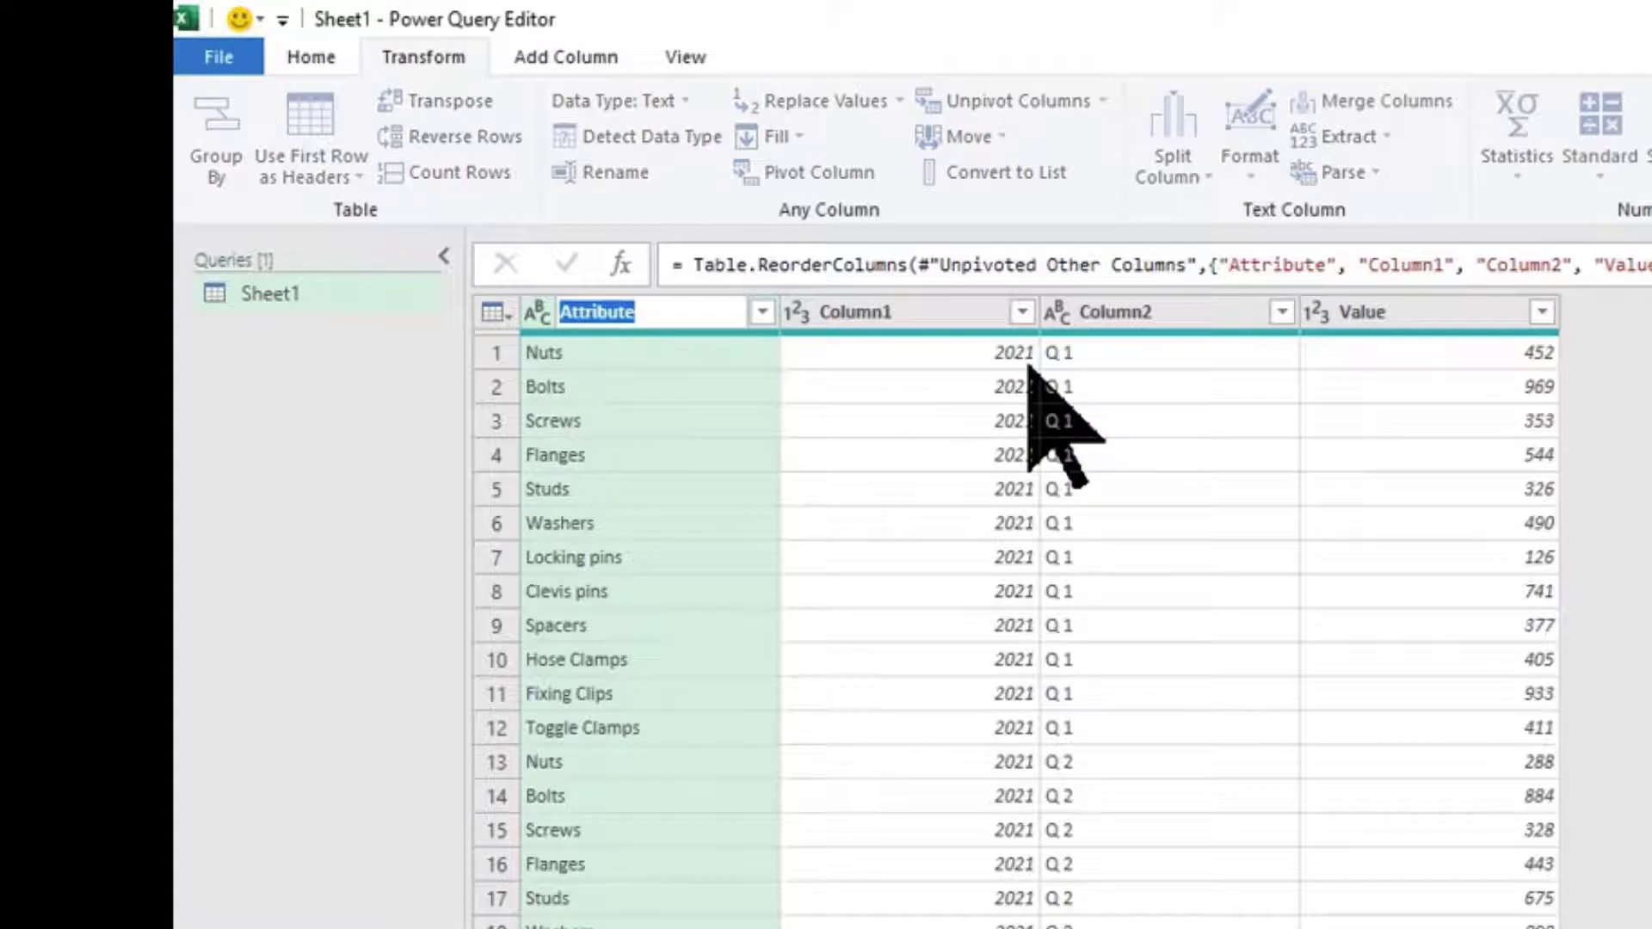
text(Products)
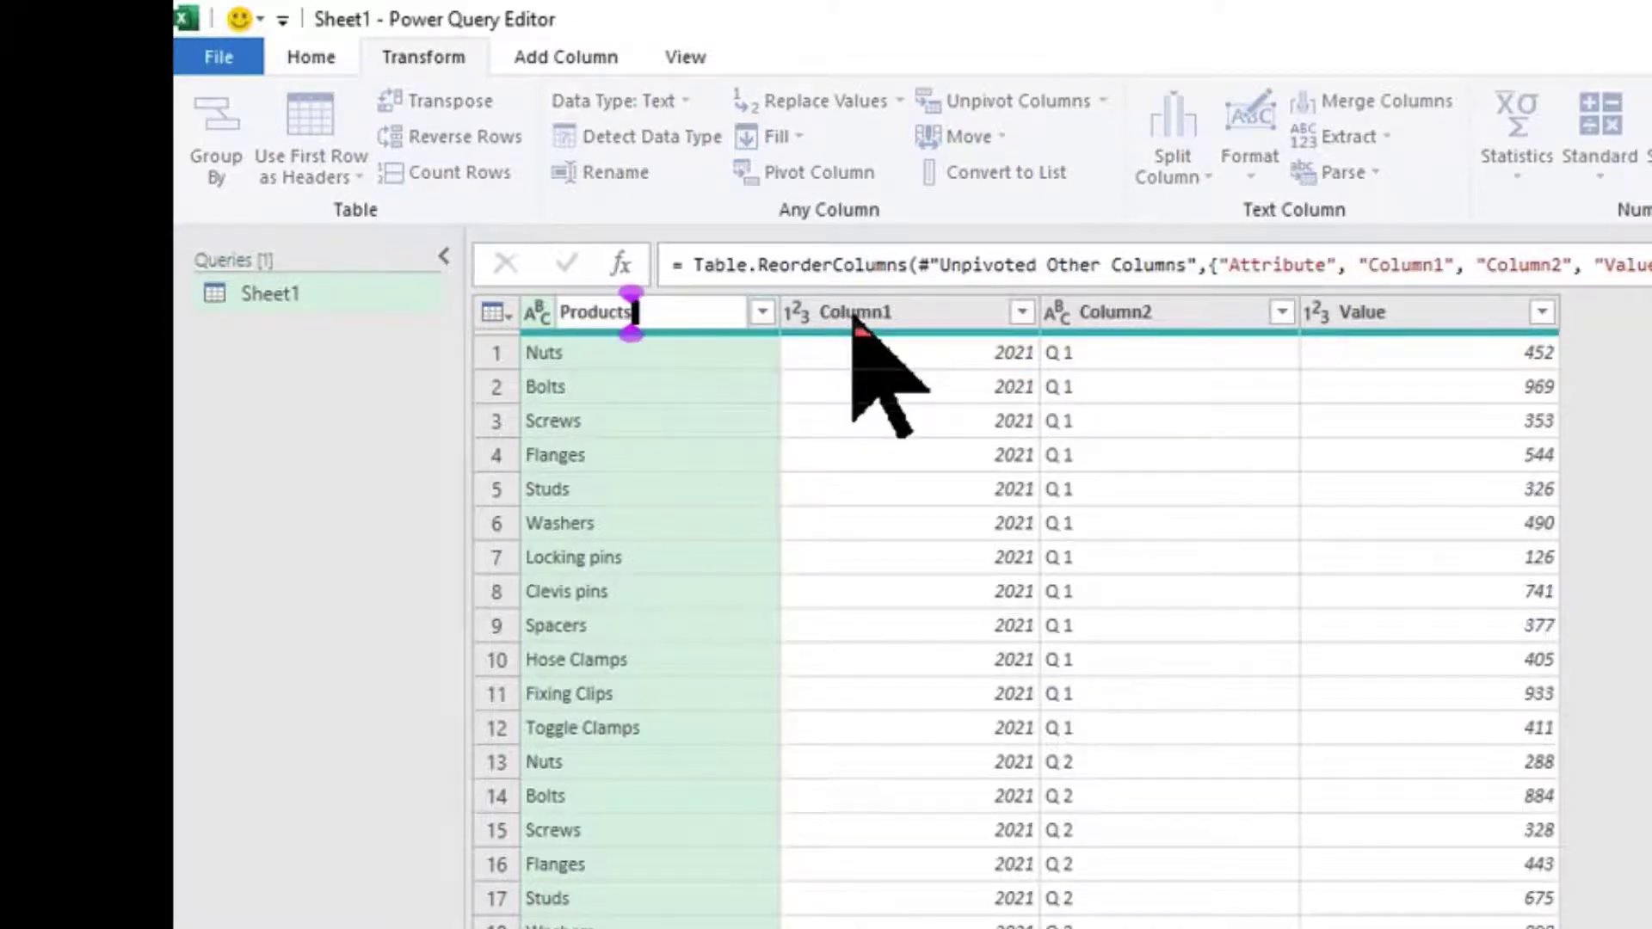
Rename Column1 as Yeats and Column2 as Qtrs.
double_click(856, 313)
text(Years)
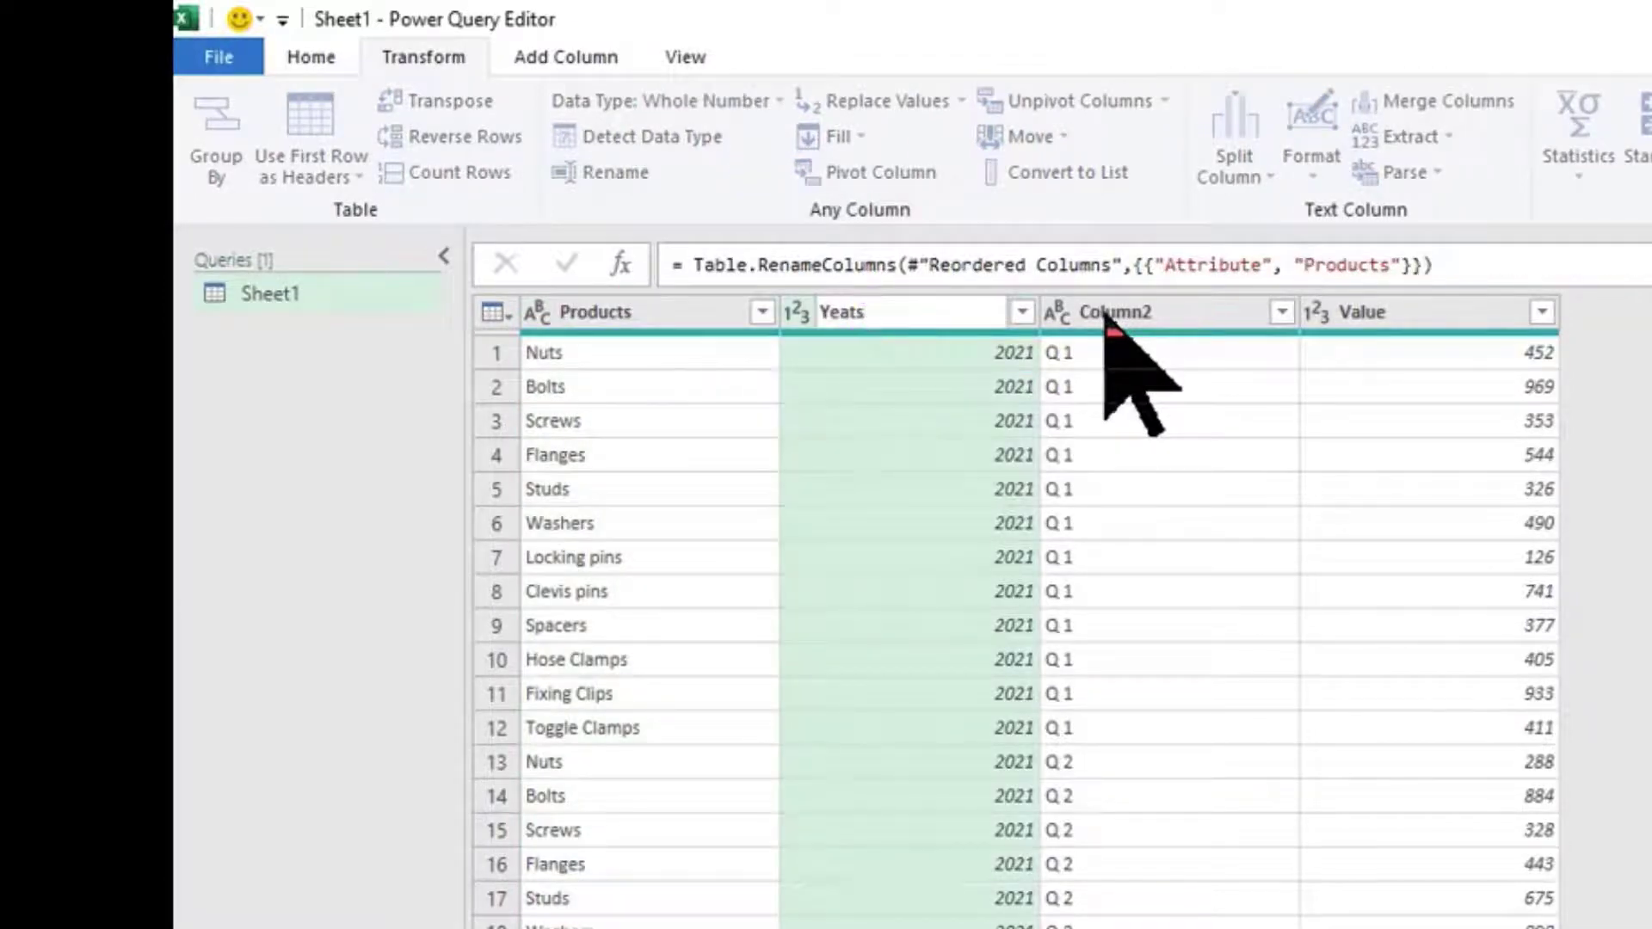
double_click(1109, 313)
text(Qtrs)
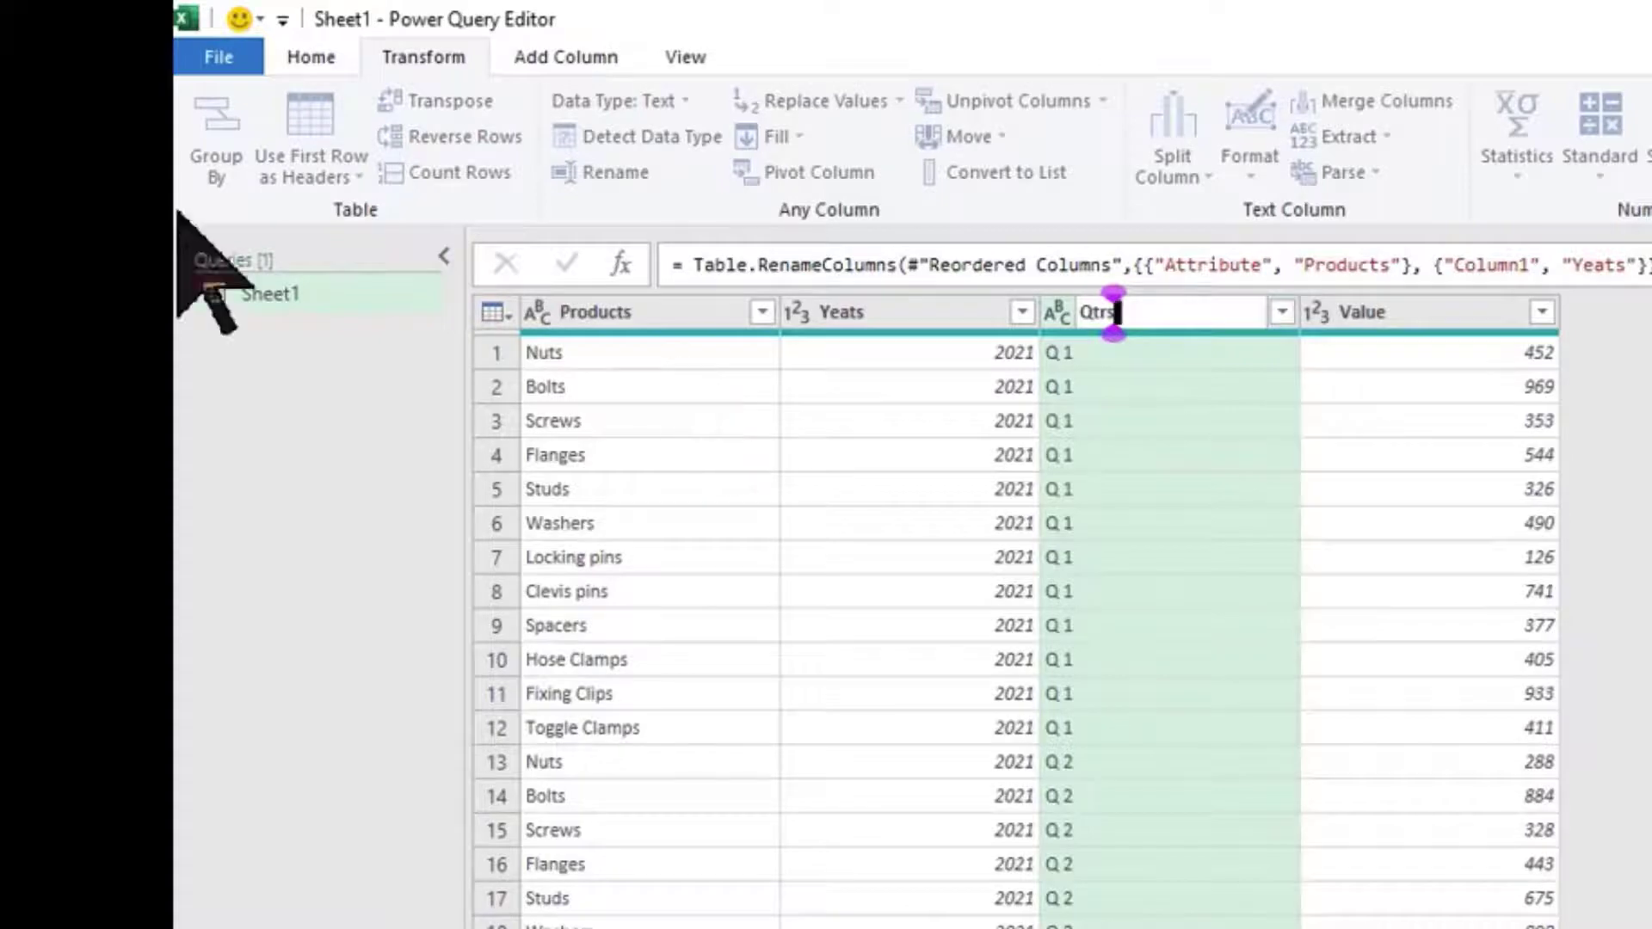
Close the query editor, loading the result into a worksheet table, and apply a blue banded table style.
click(299, 52)
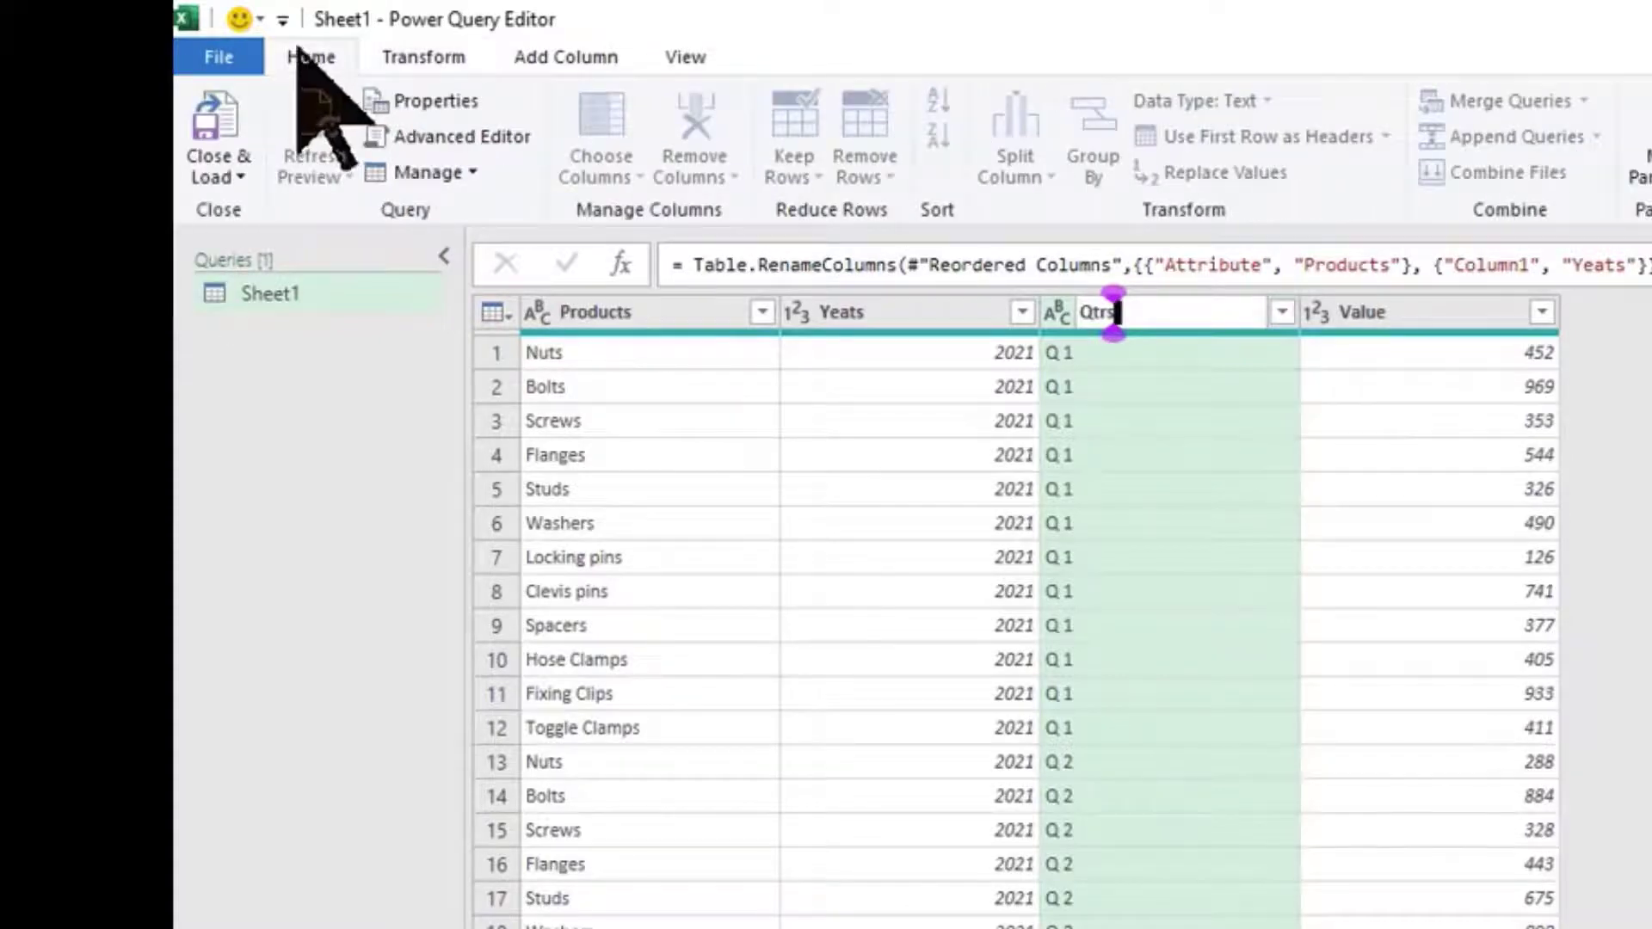
click(205, 120)
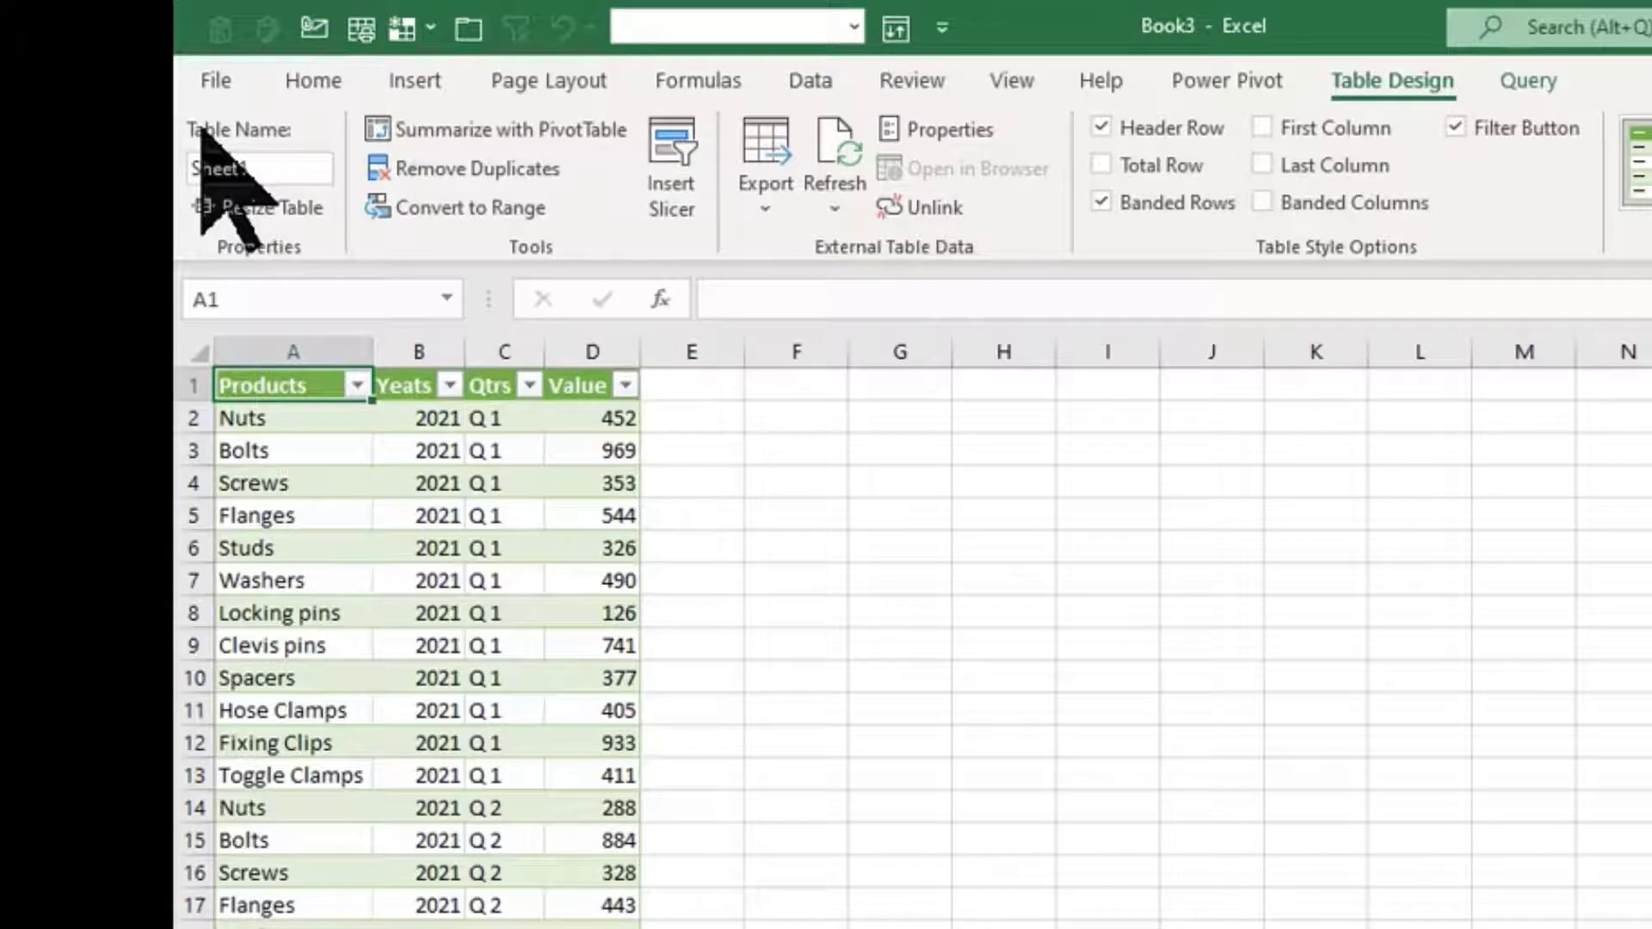
click(1639, 163)
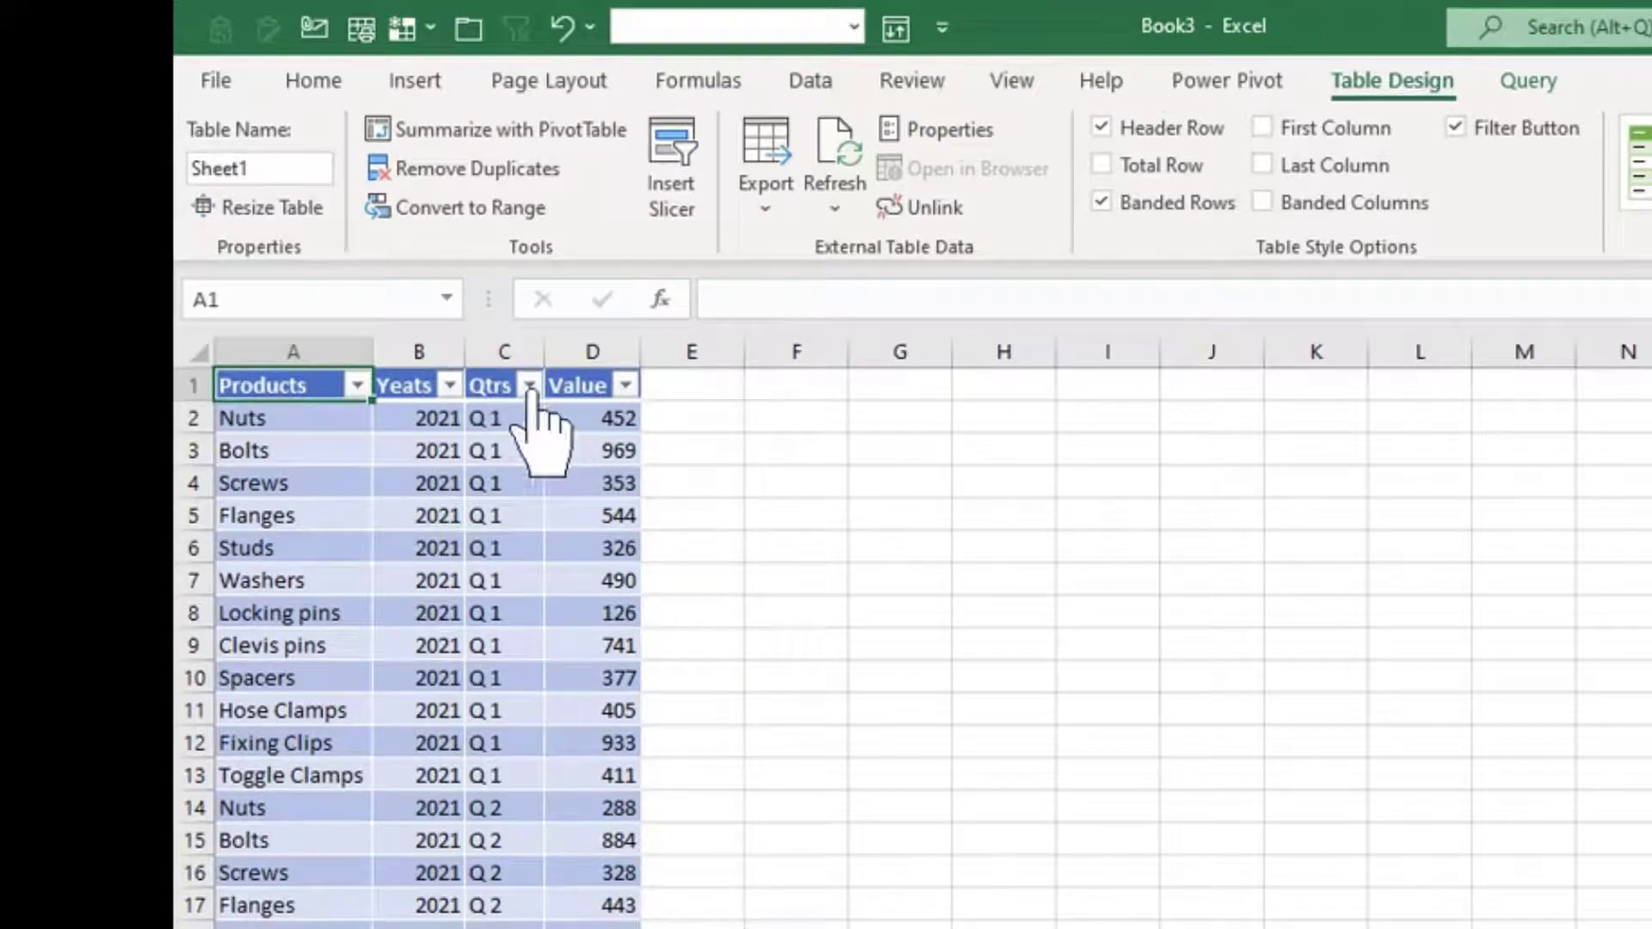
Filter the table to show only 2021 in the Yeats column and Q 1 in the Qtrs column.
click(449, 386)
click(270, 826)
key(Return)
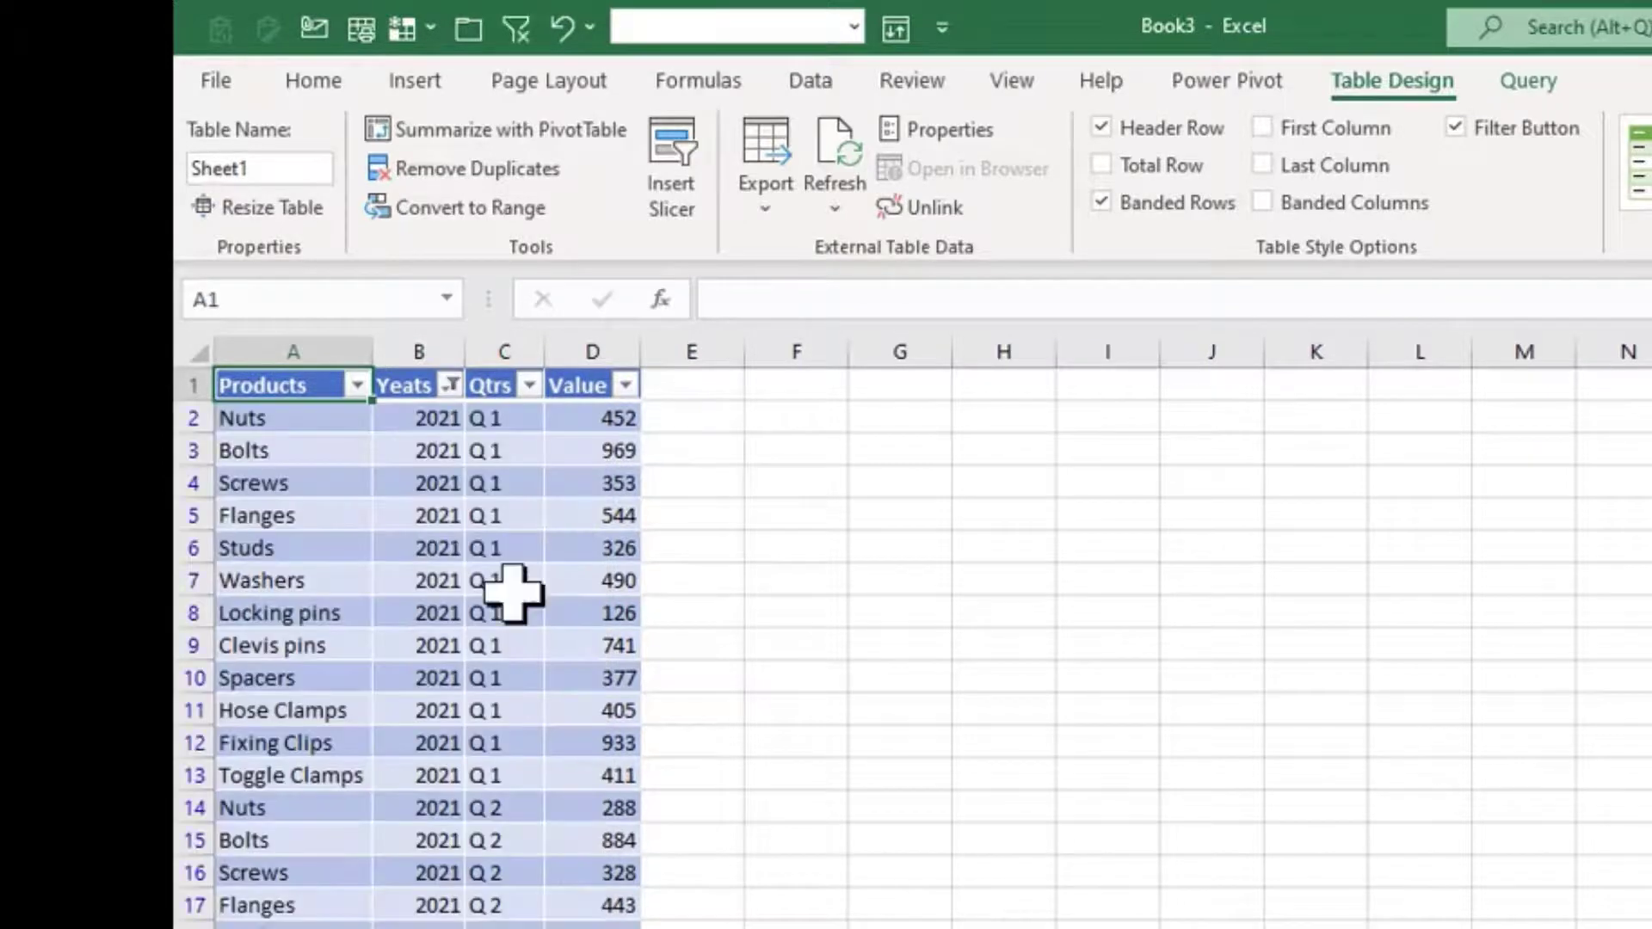
click(529, 386)
click(269, 768)
click(269, 797)
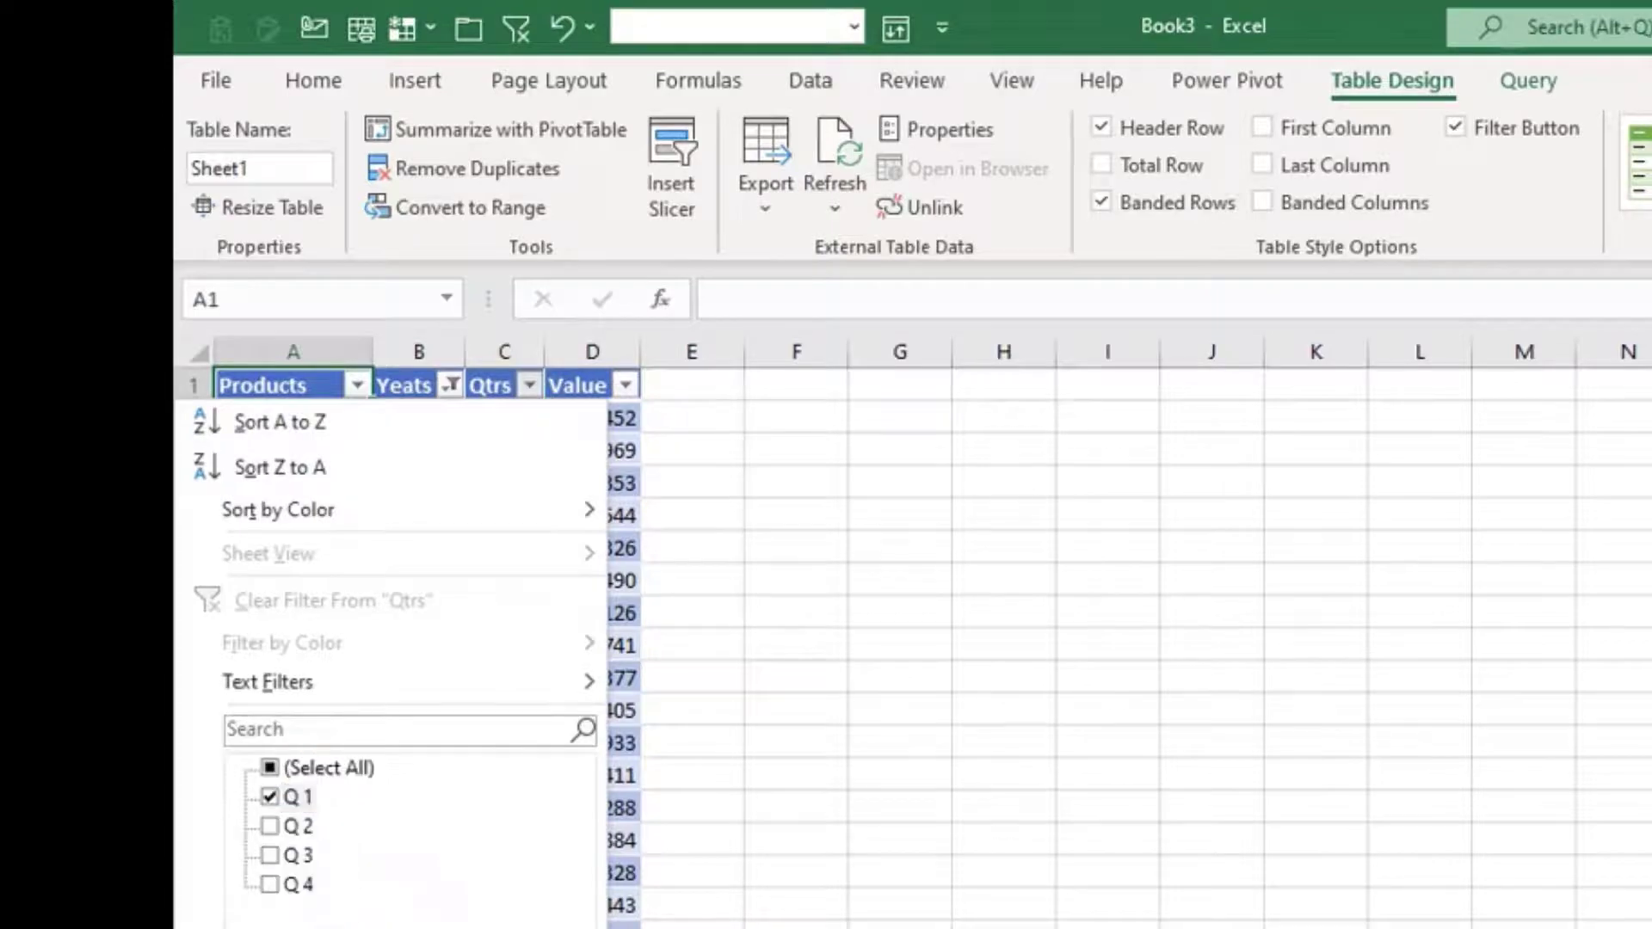
key(Return)
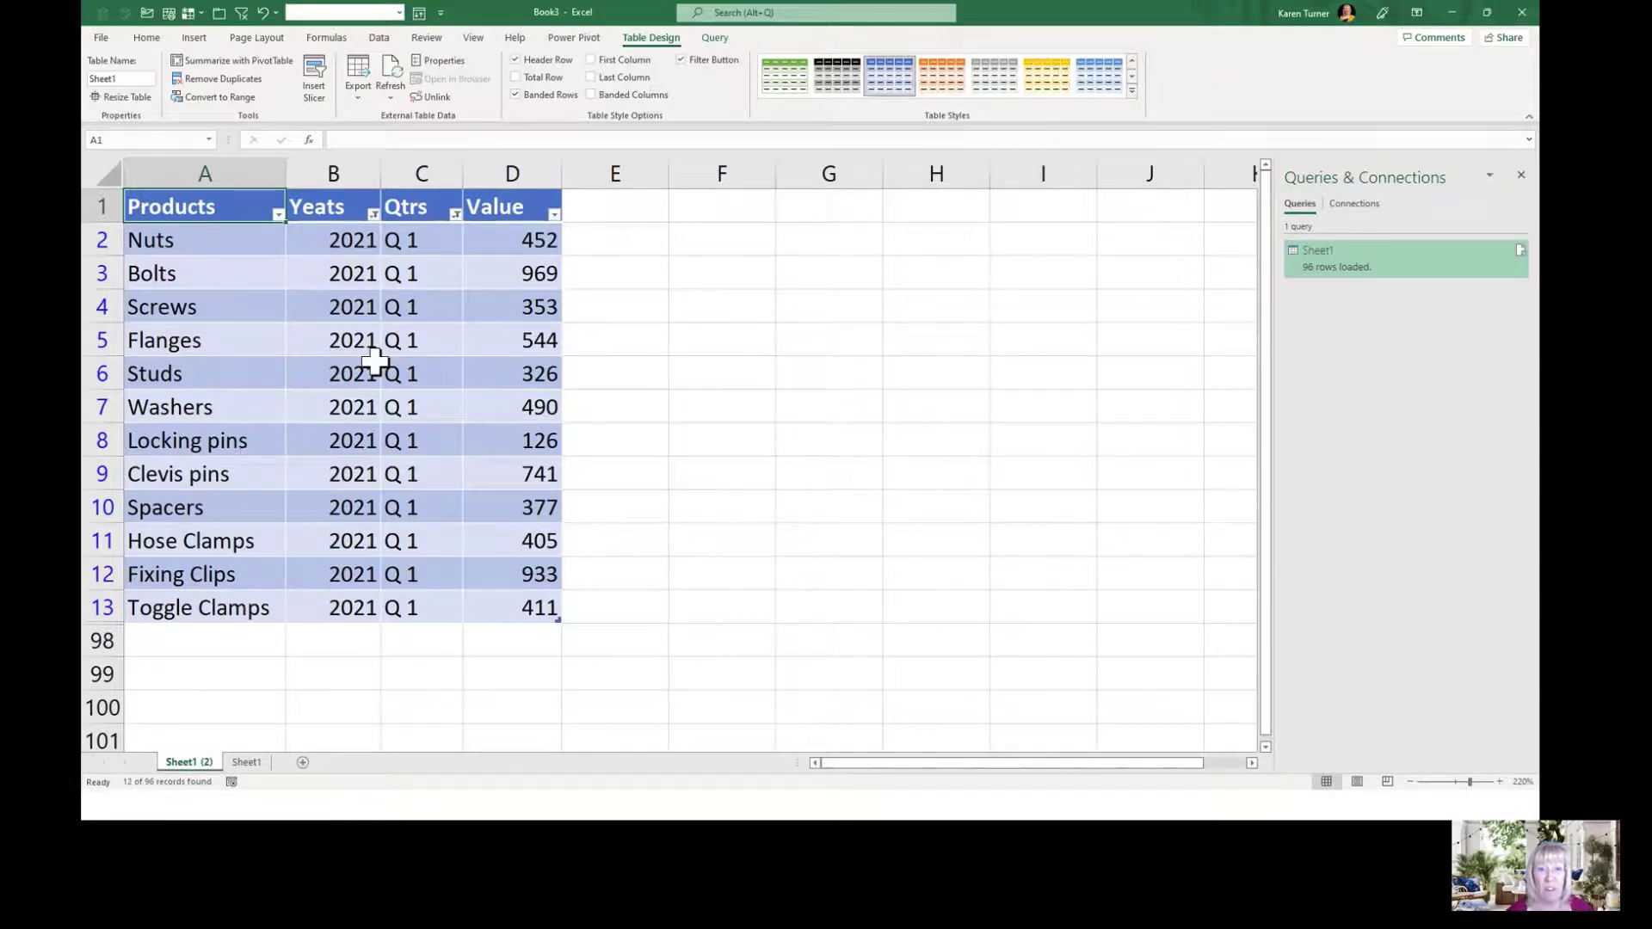
Insert slicers for the Products and Qtrs fields of the table.
click(385, 272)
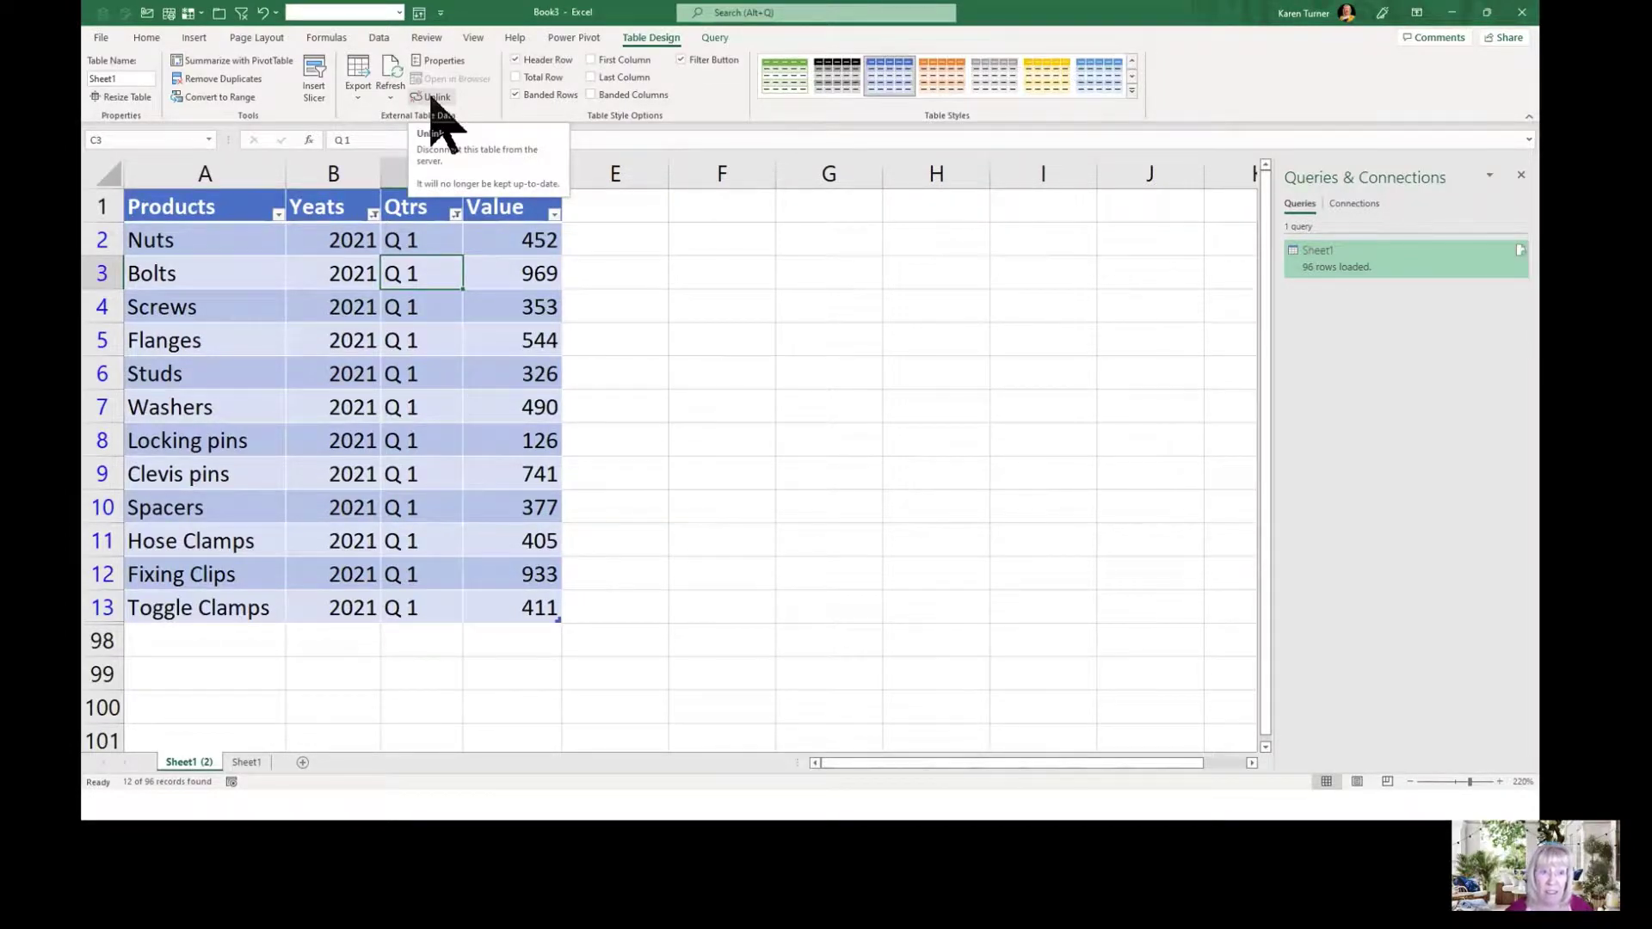
click(314, 86)
drag(601, 329, 666, 214)
click(609, 244)
click(609, 272)
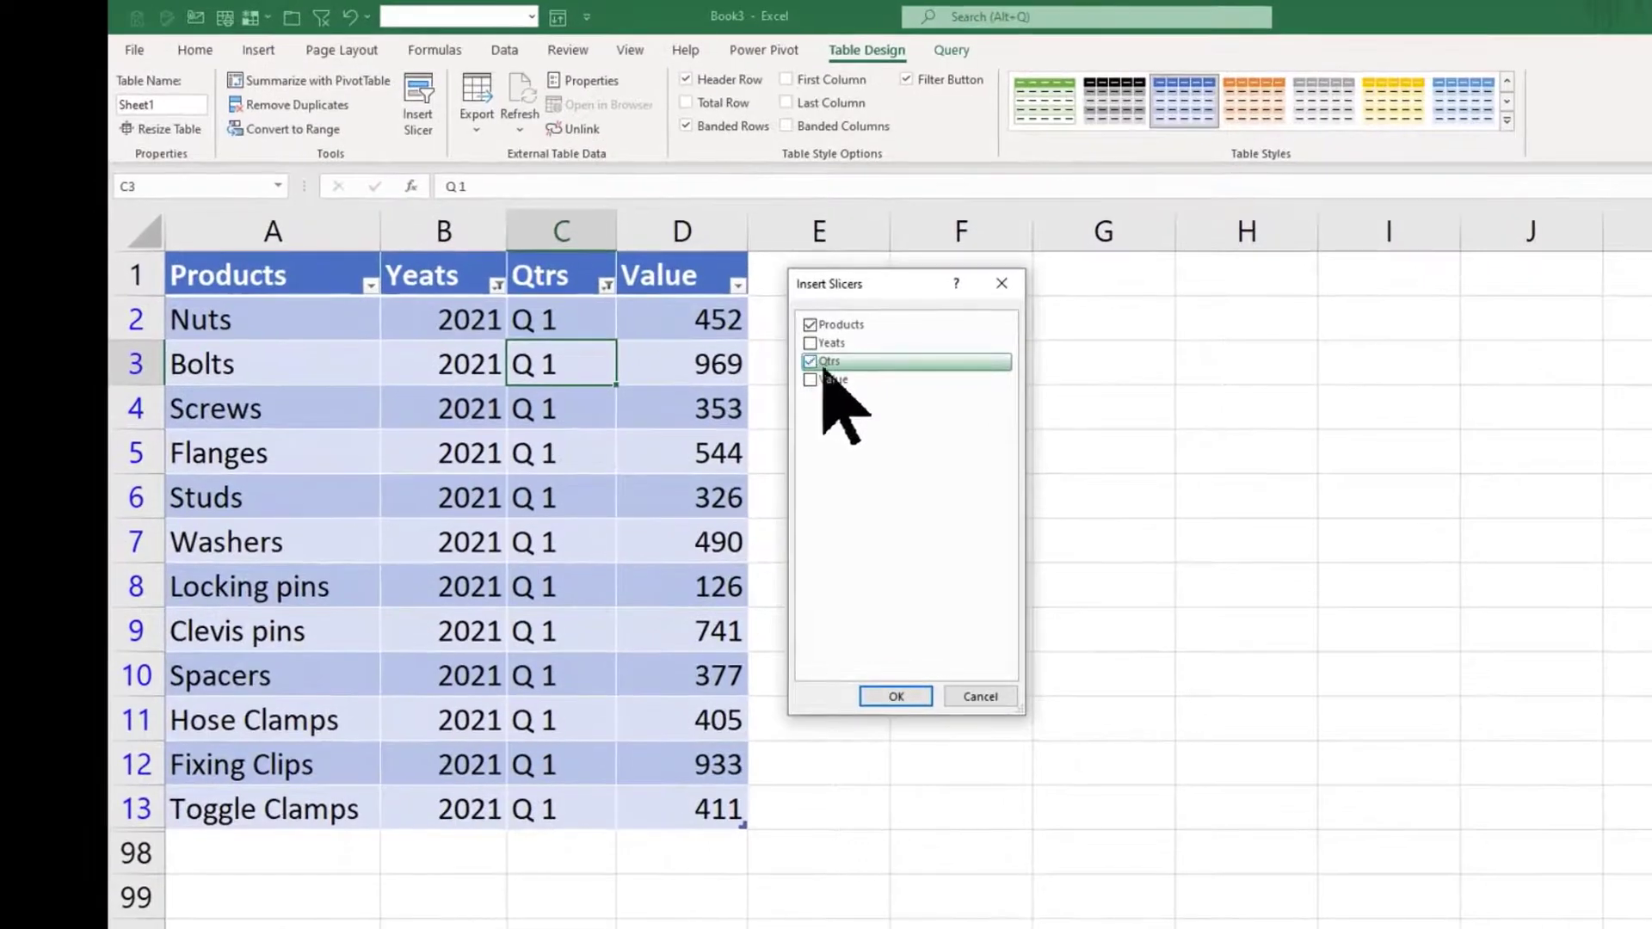
click(896, 697)
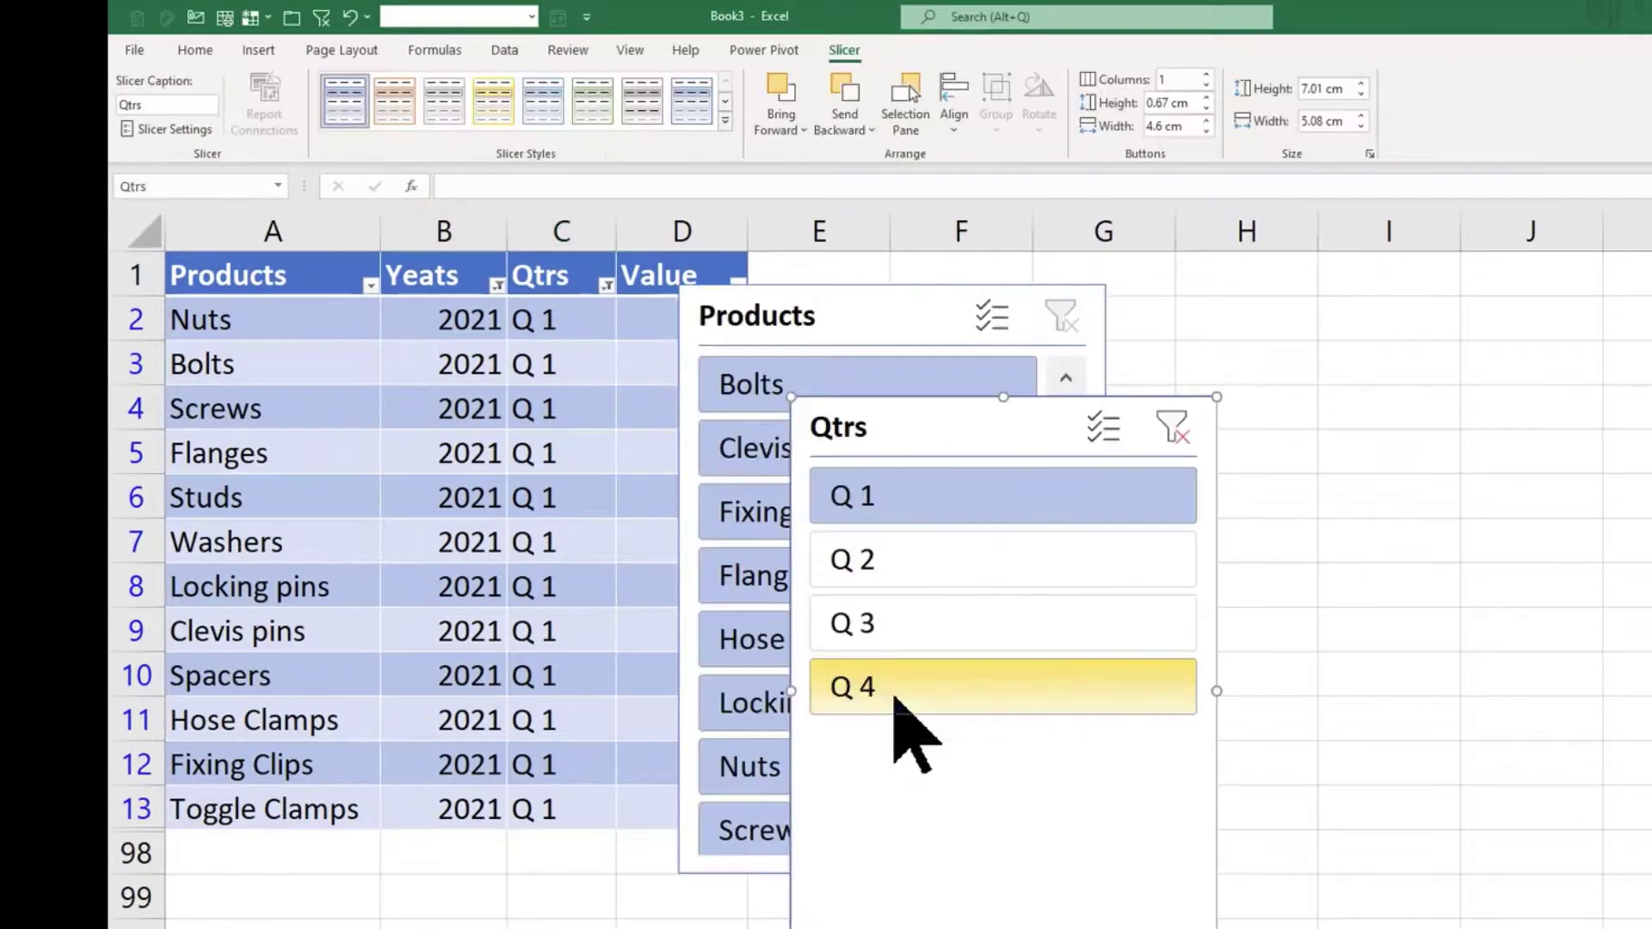
Apply a yellow style to the Qtrs slicer and a green style to the Products slicer, placing both beside the table.
click(493, 101)
drag(959, 428, 1288, 264)
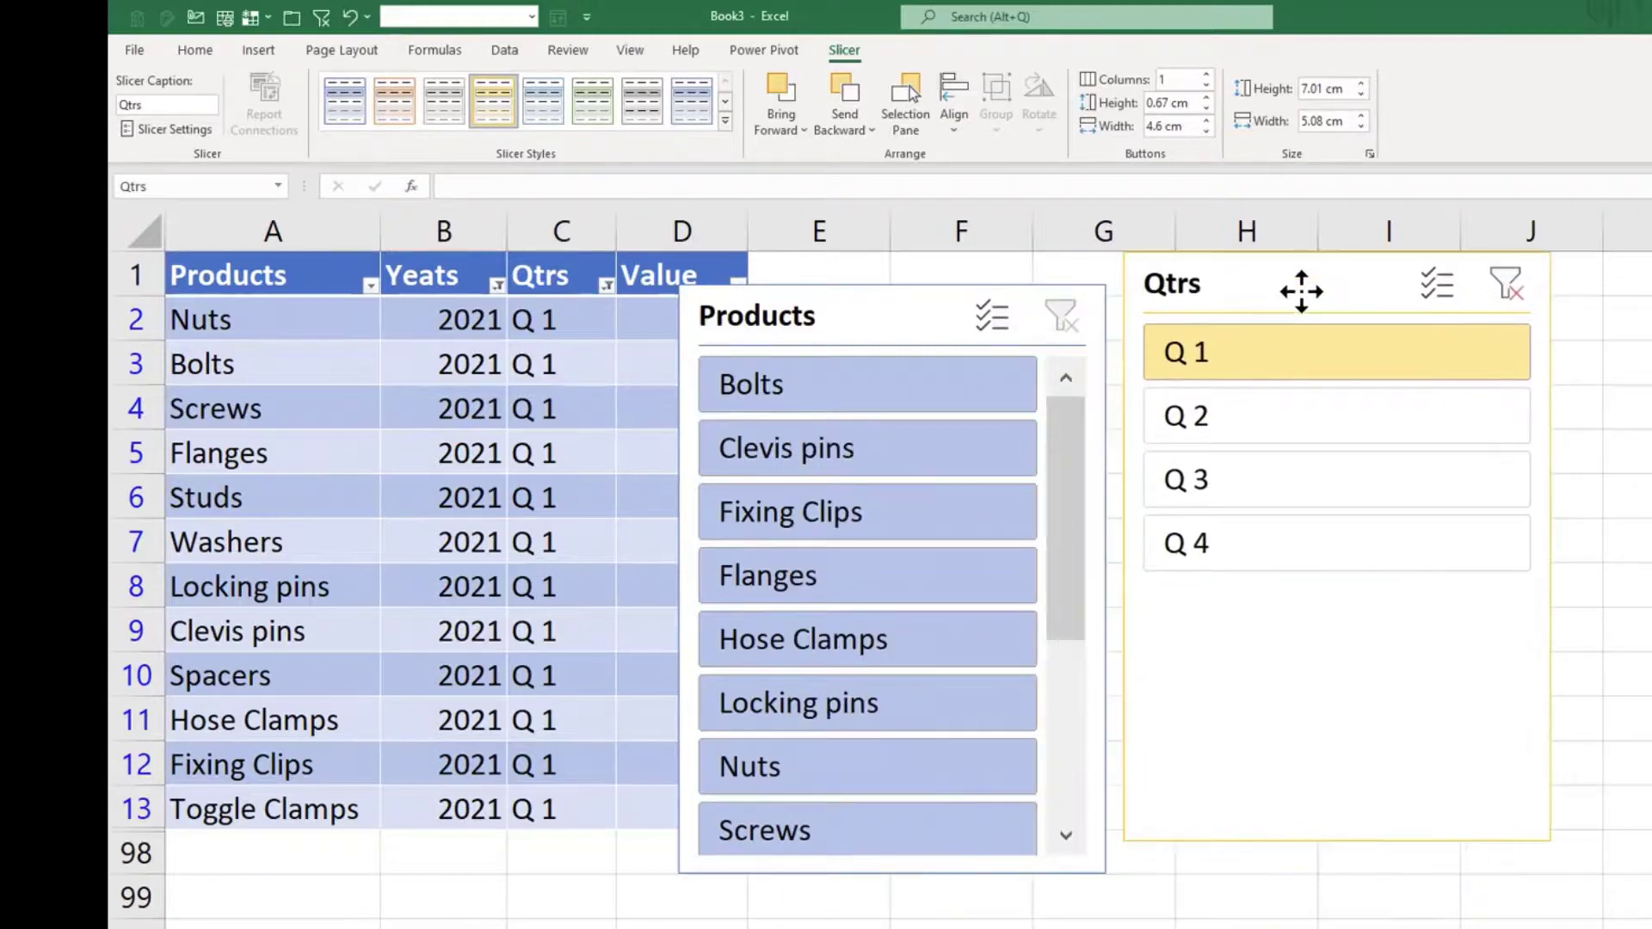
drag(907, 302, 984, 264)
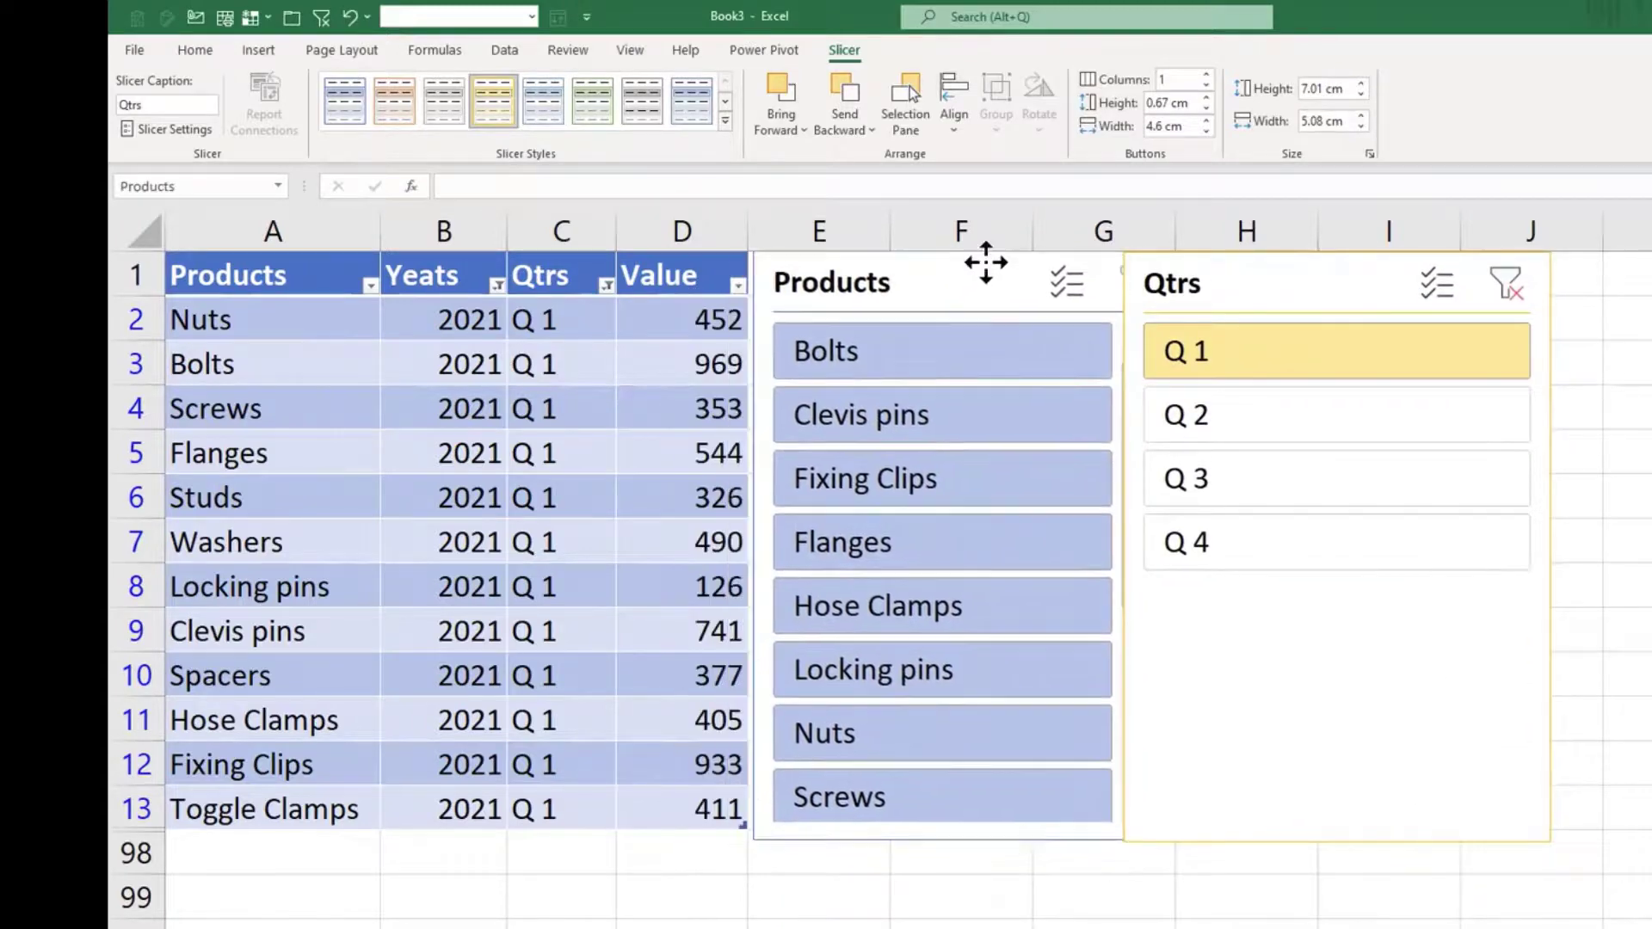
click(594, 119)
Move the Qtrs slicer clear of the Products slicer and shorten it to a height of about 4.28 cm.
drag(1283, 296, 1350, 282)
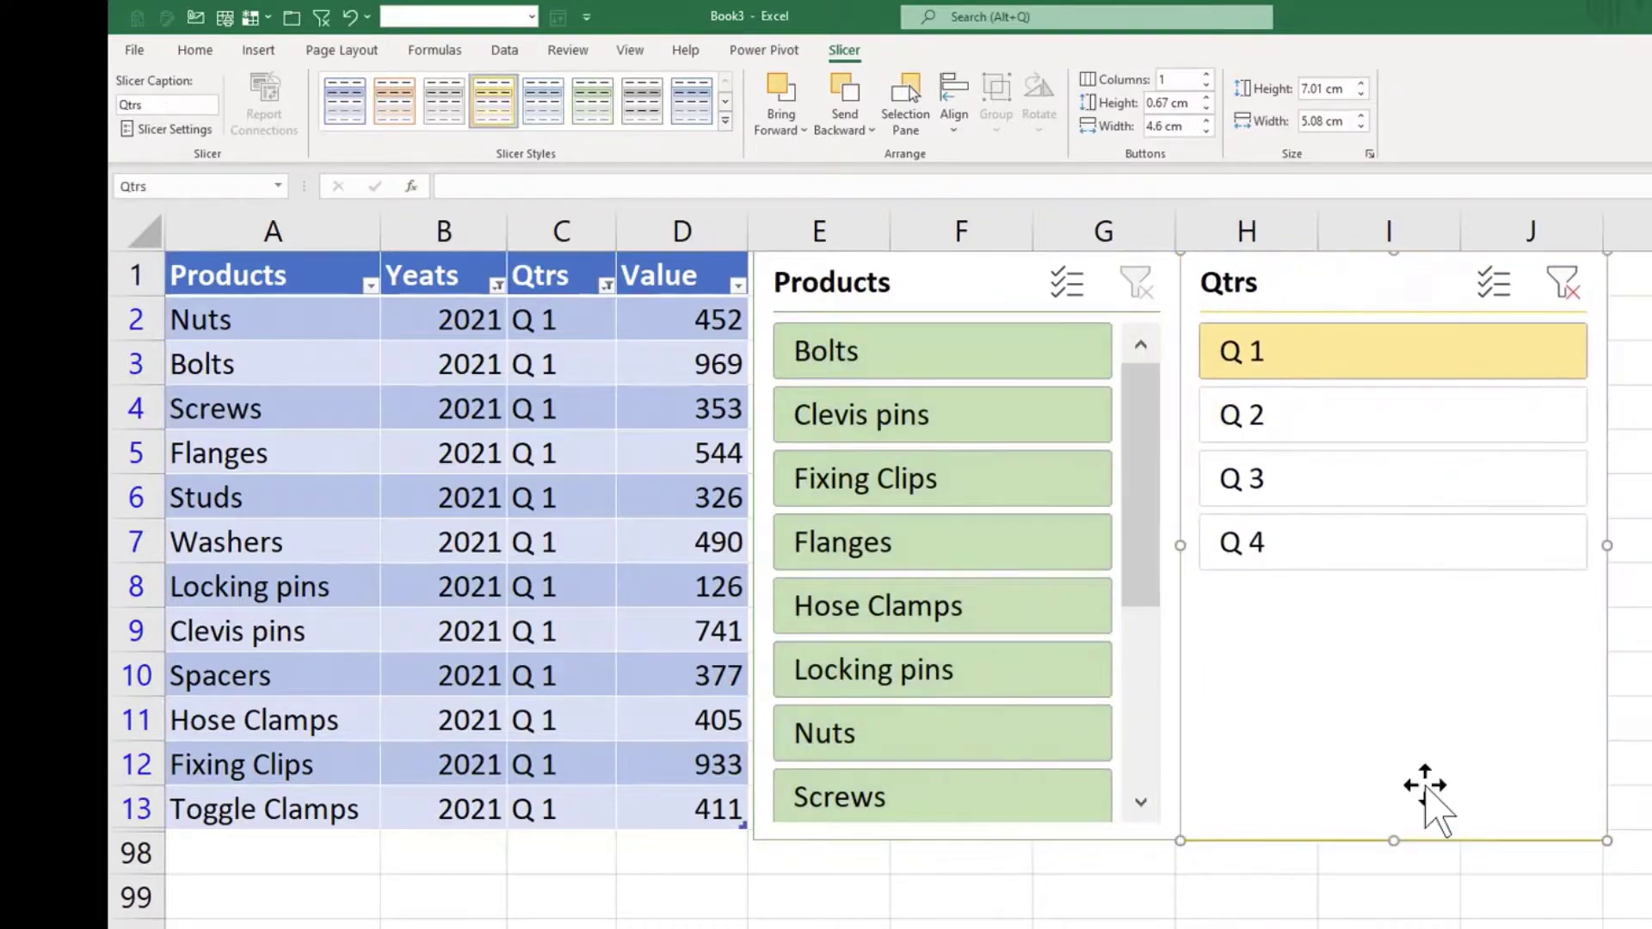
drag(1400, 845, 1367, 611)
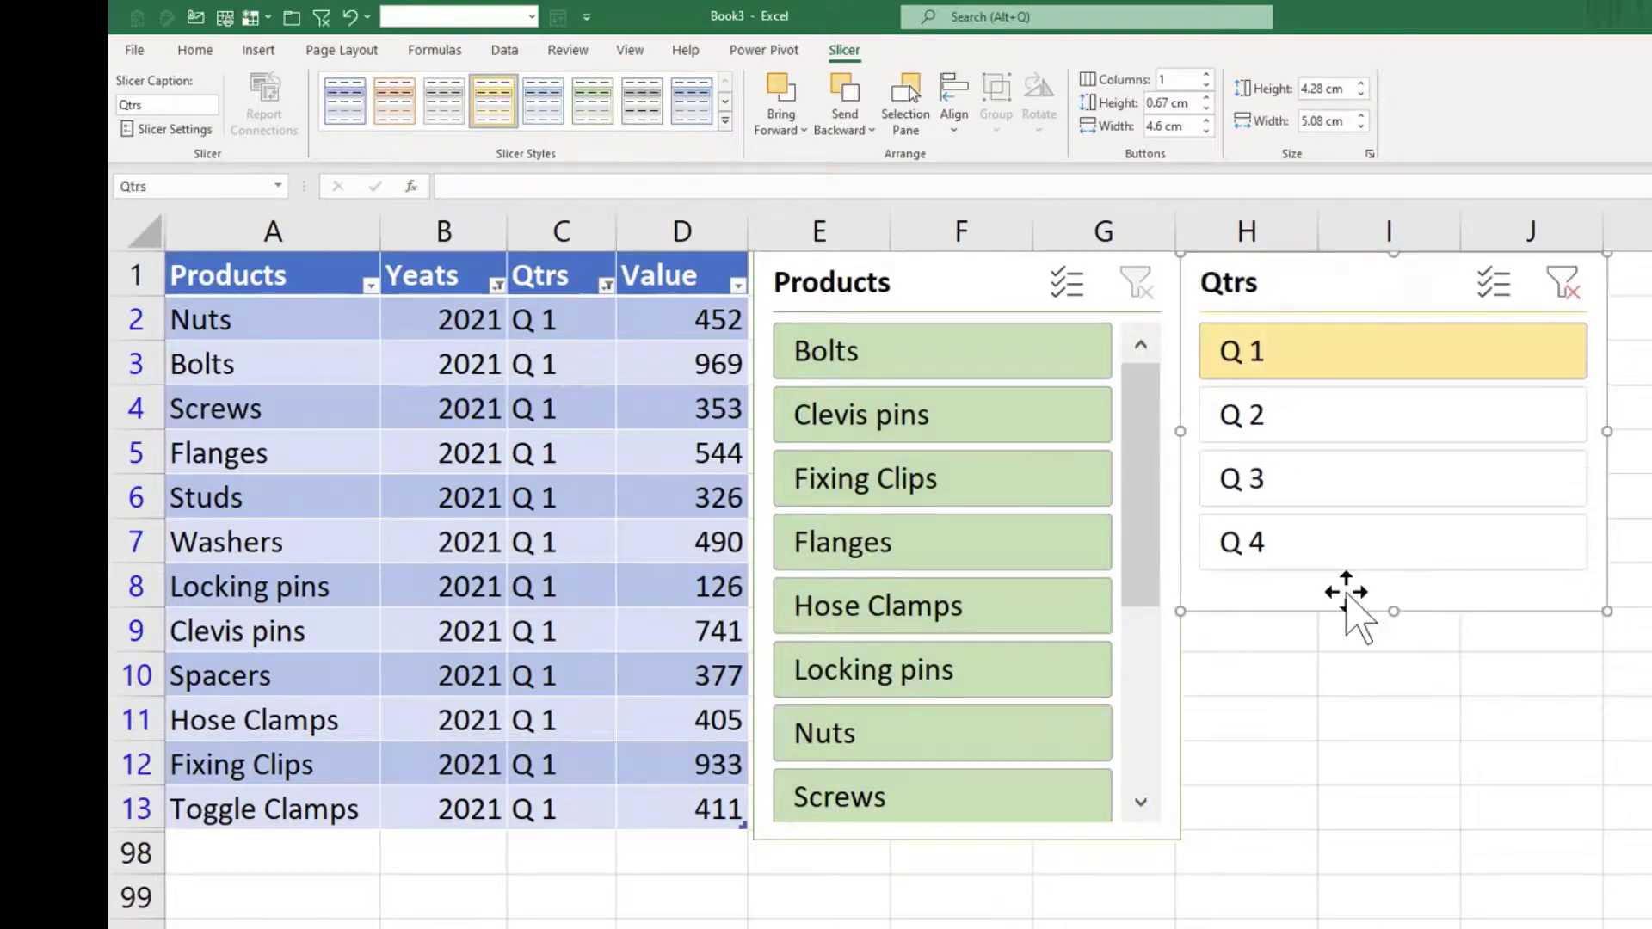
Use the slicers to filter the table to Q 4 and the products from Clevis pins through Locking pins.
click(1275, 541)
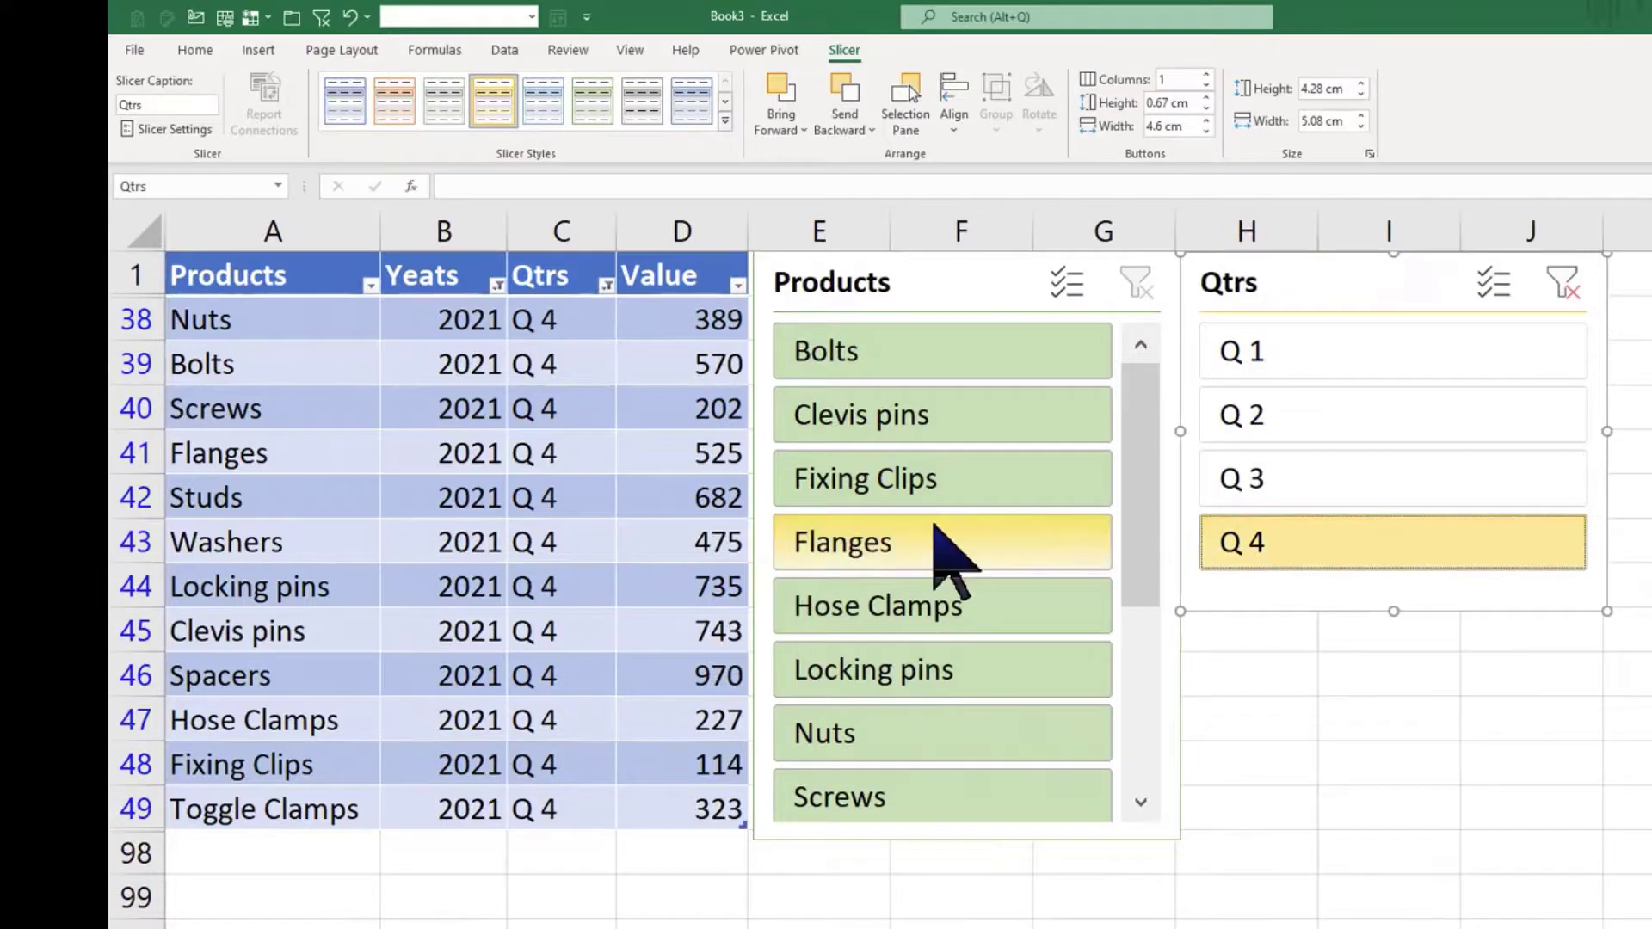
click(935, 525)
drag(905, 437, 891, 679)
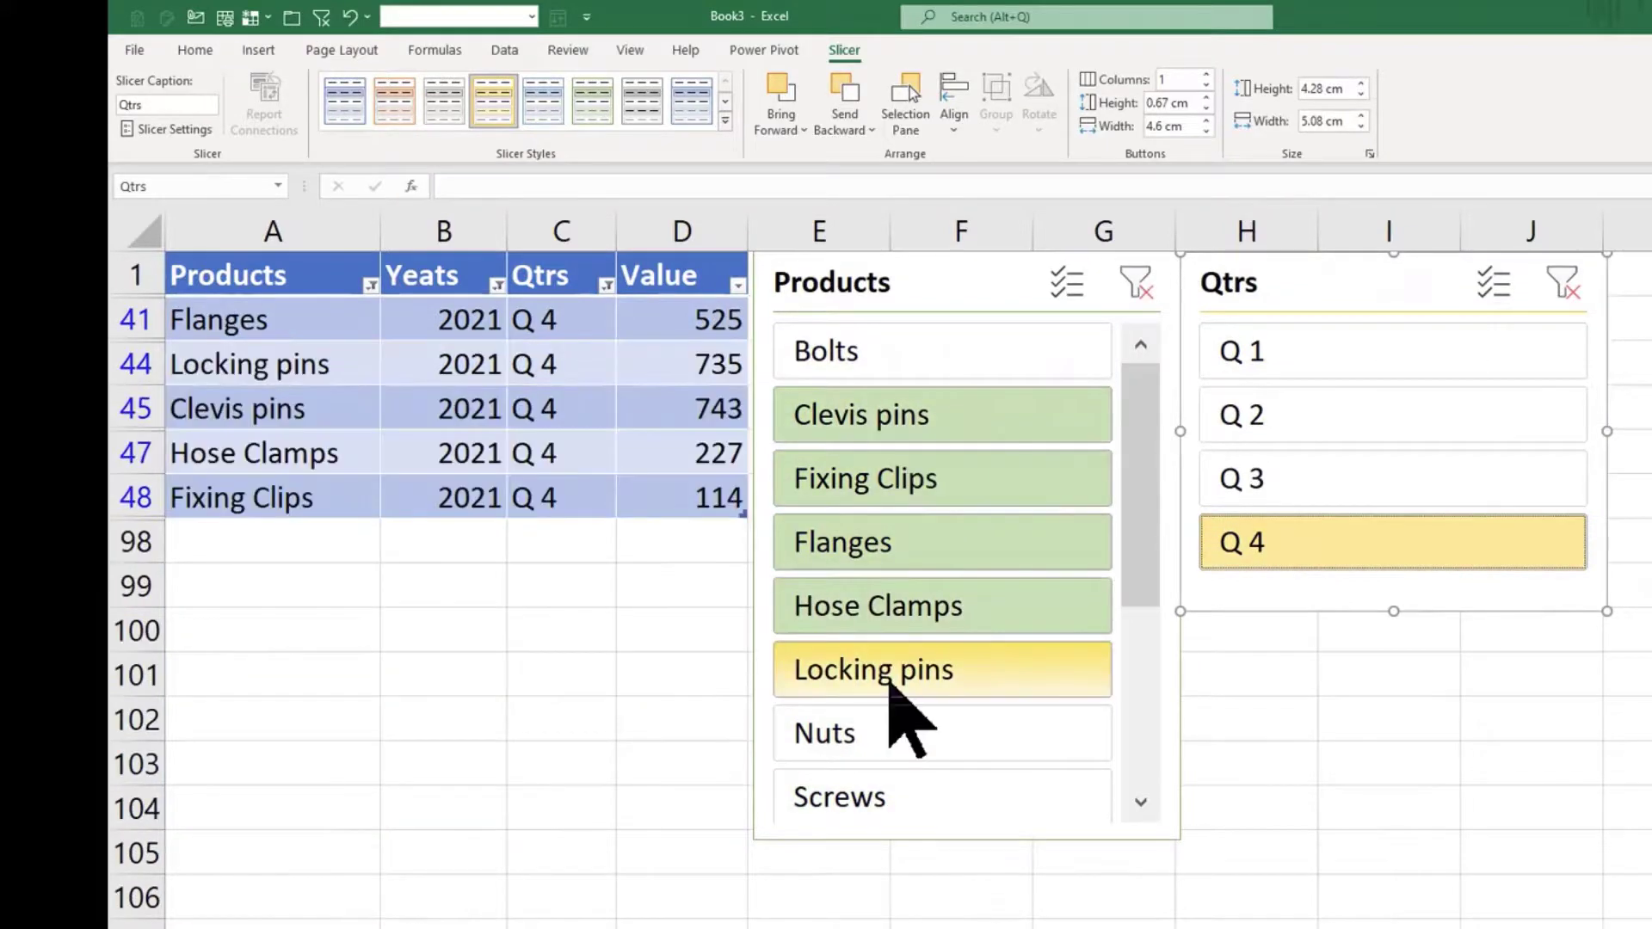